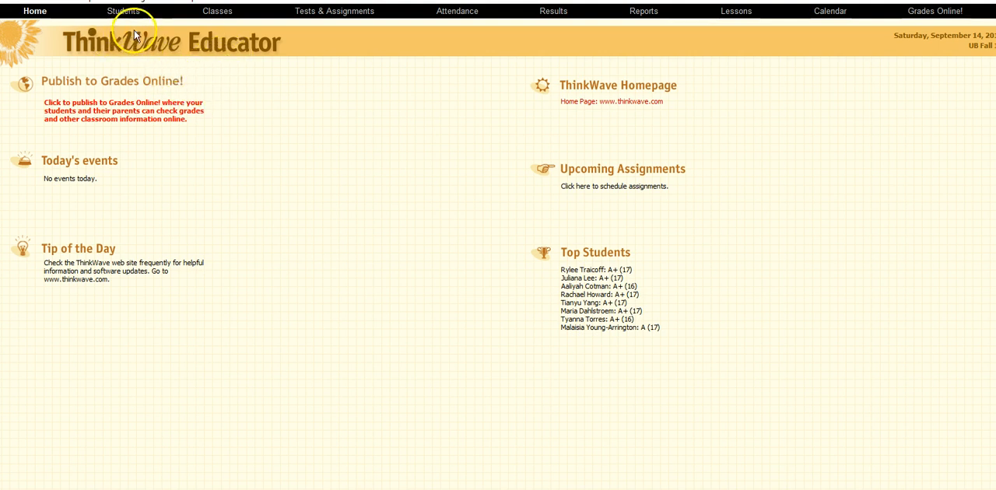
- Open the tests and assignments area and switch the displayed class to 18
click(332, 12)
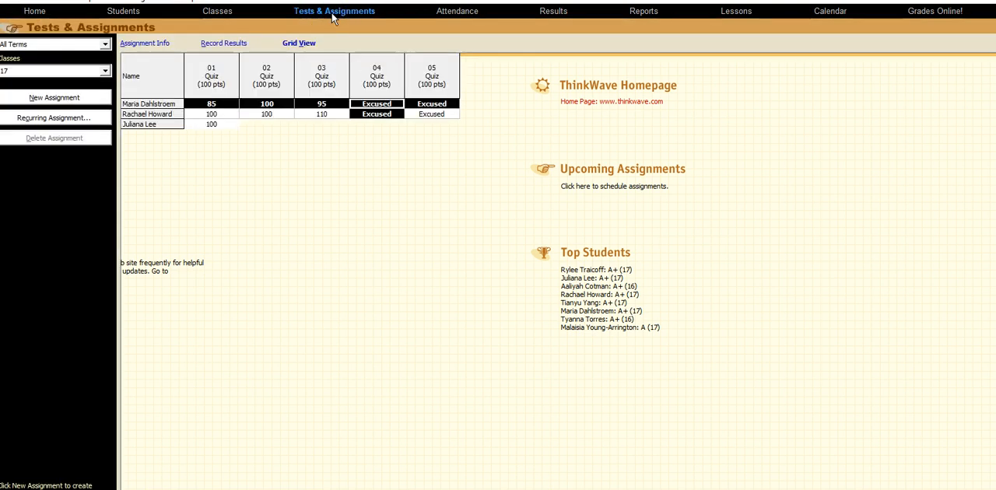
click(316, 104)
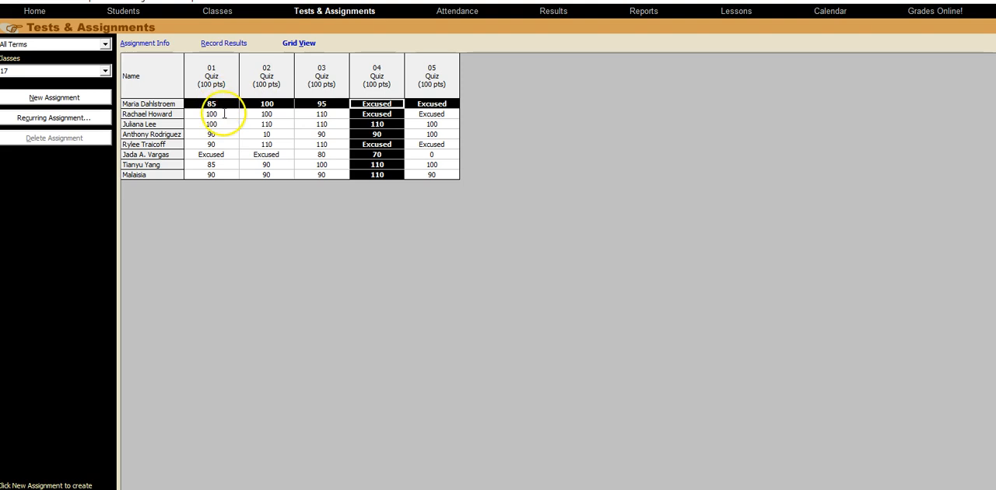
click(106, 71)
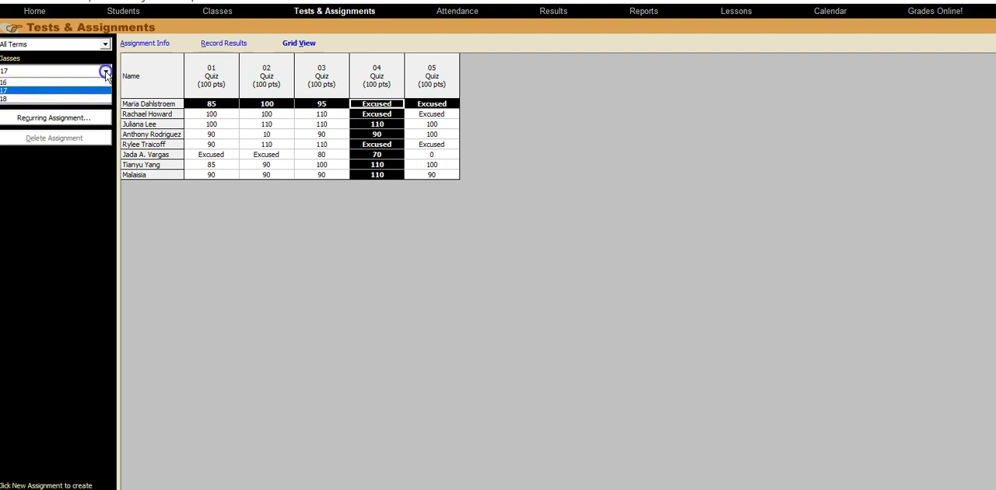
click(61, 99)
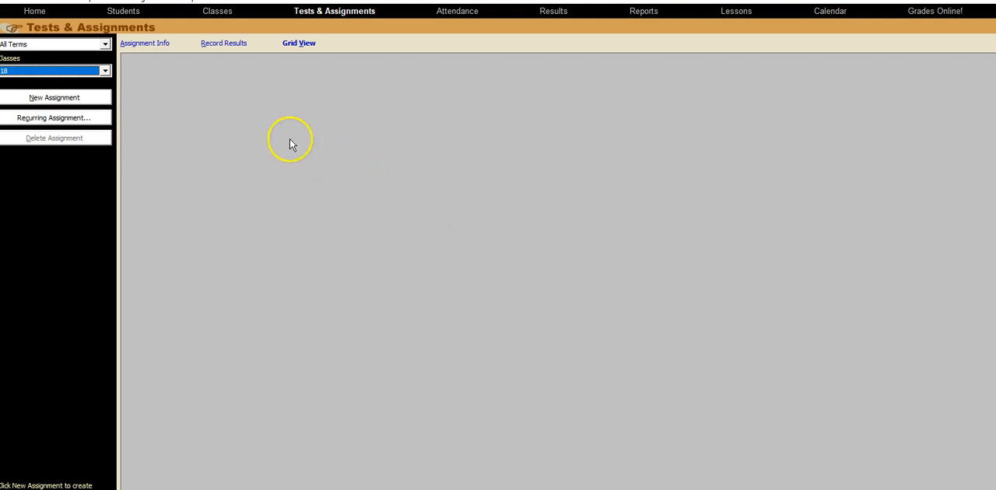
- Create a new assignment named 01 for class 18 and set its grade type to Points
click(69, 99)
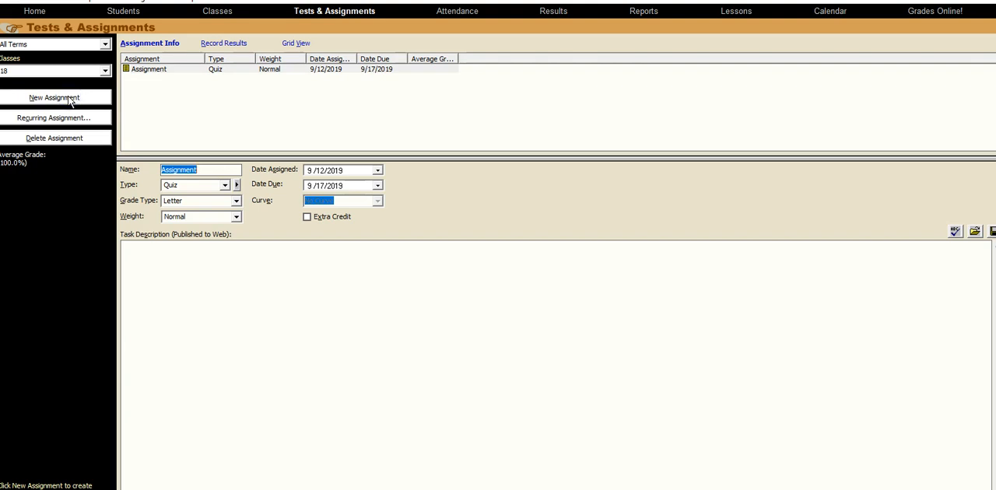
text(01)
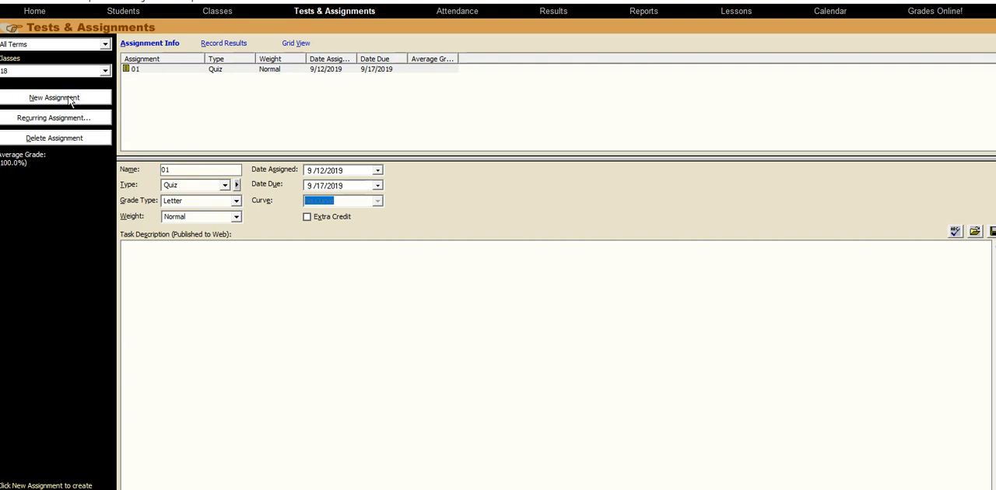
click(235, 201)
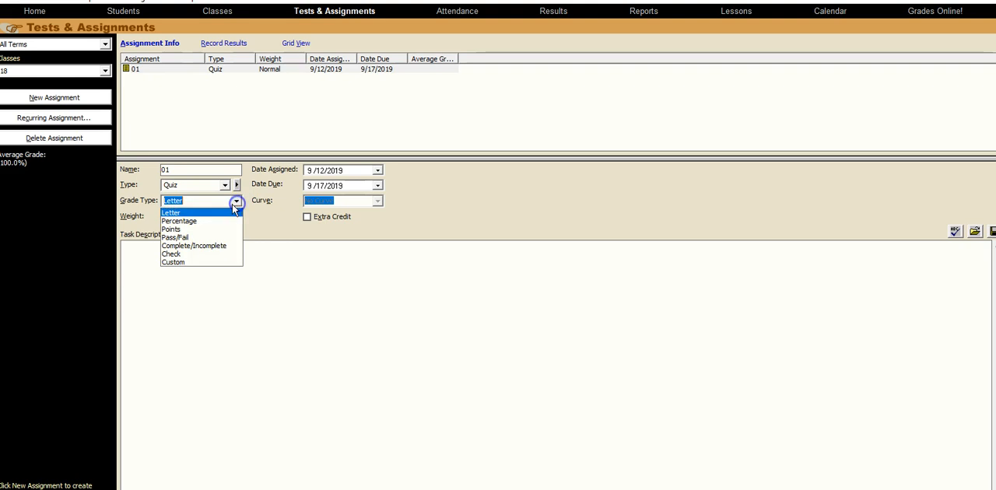
click(178, 229)
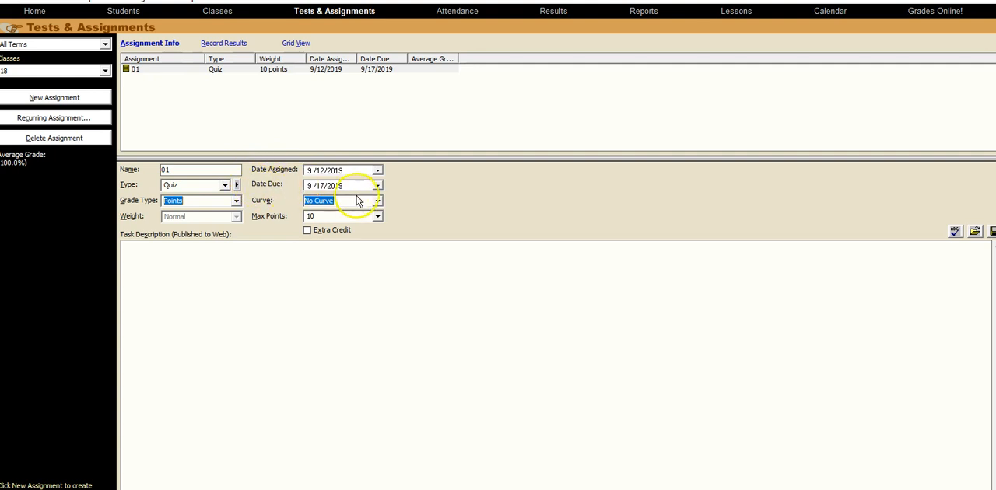
- Set assignment 01's due date to 8/27/2019 and its maximum points to 100
click(378, 188)
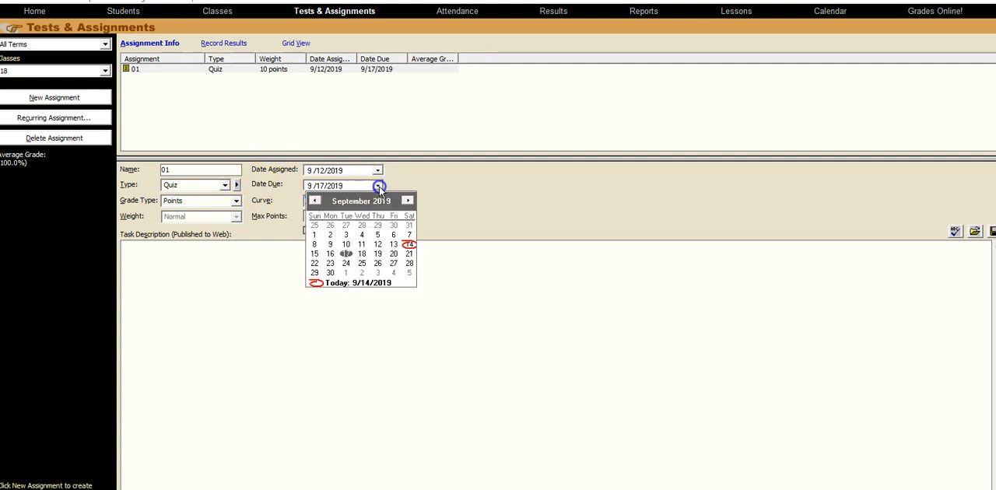
click(406, 201)
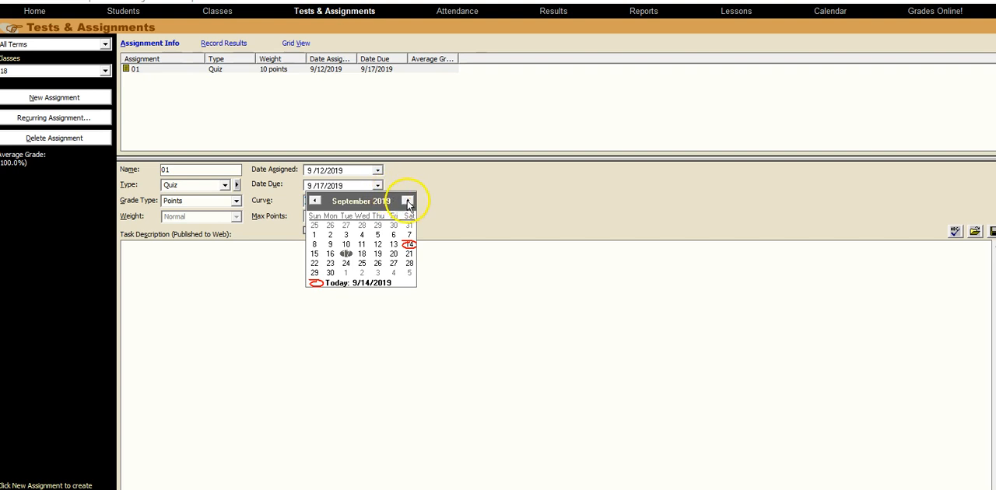
click(346, 226)
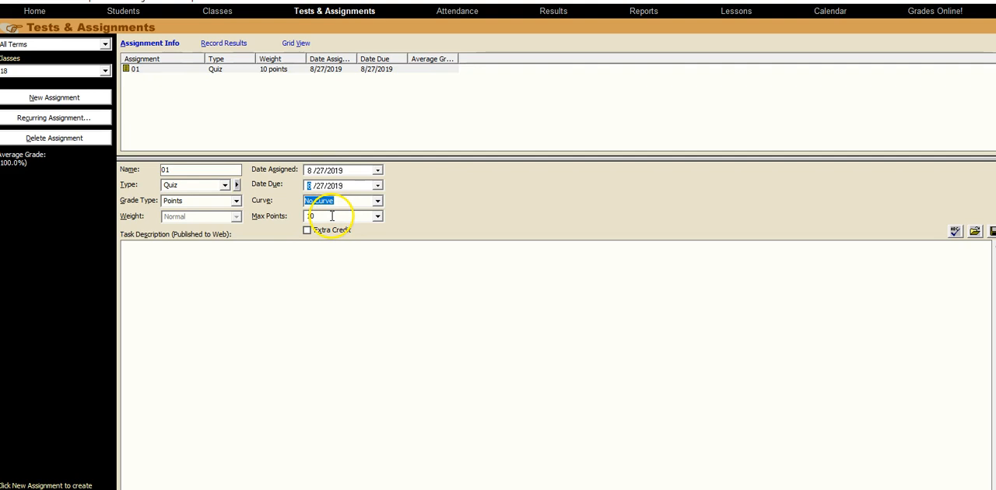
double_click(318, 215)
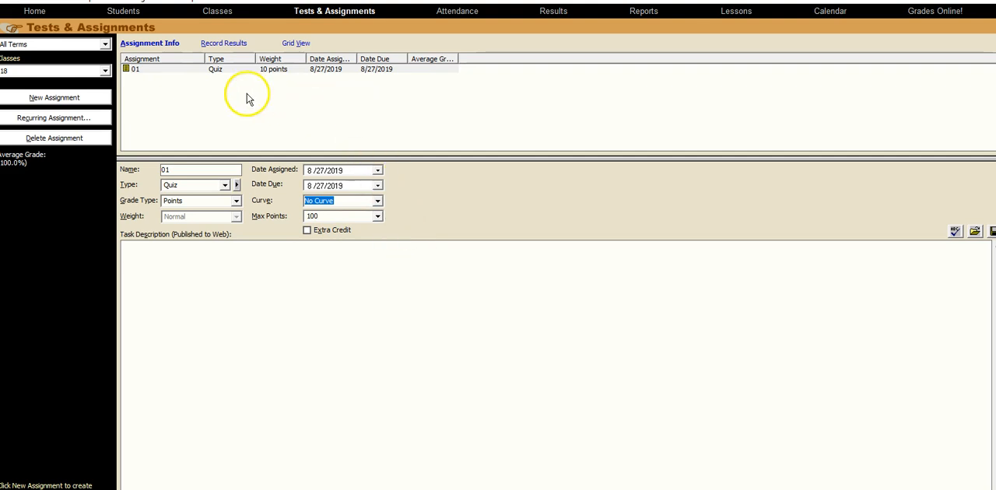
- Add an assignment named 02 with a due date of 8/29/2019 and 100 maximum points
click(62, 97)
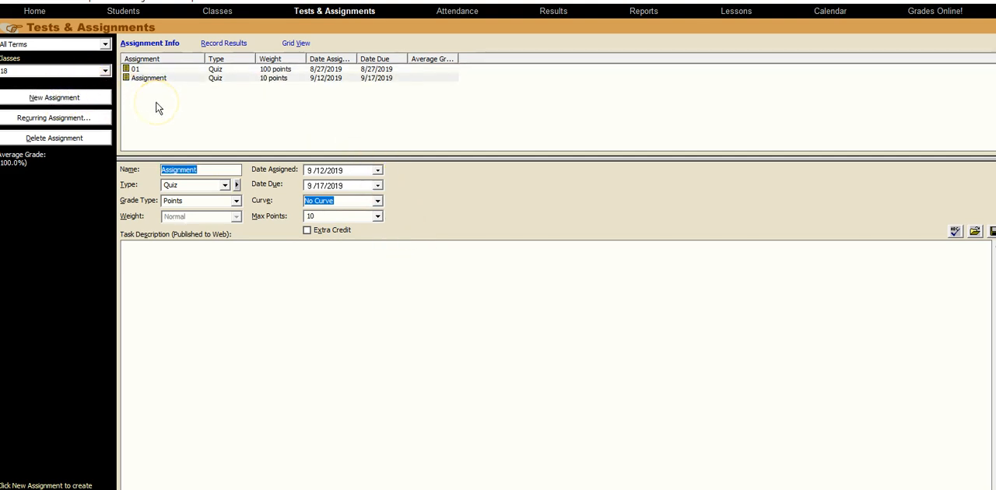
text(02)
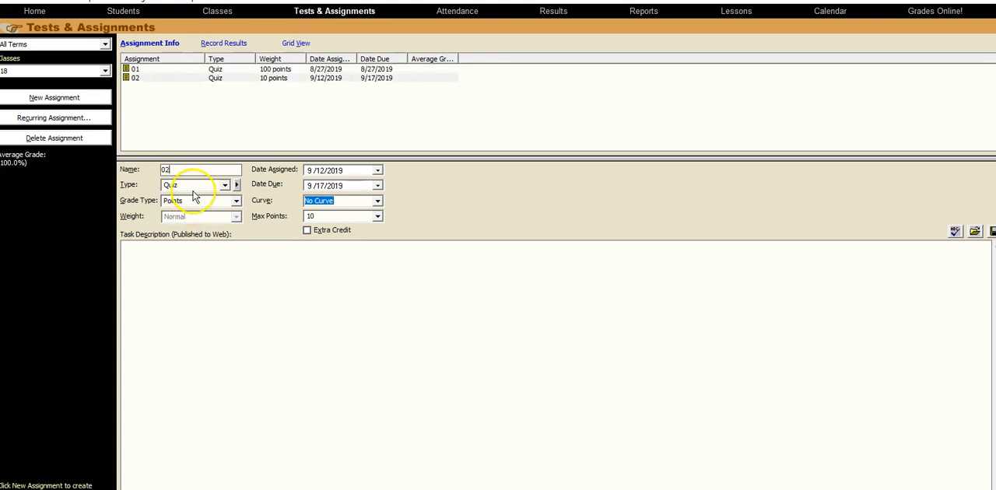
click(376, 187)
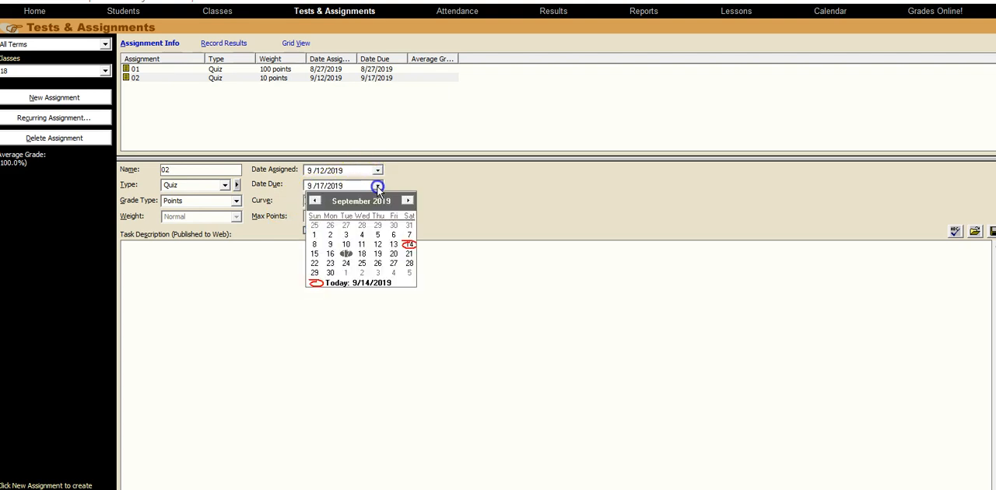
click(377, 226)
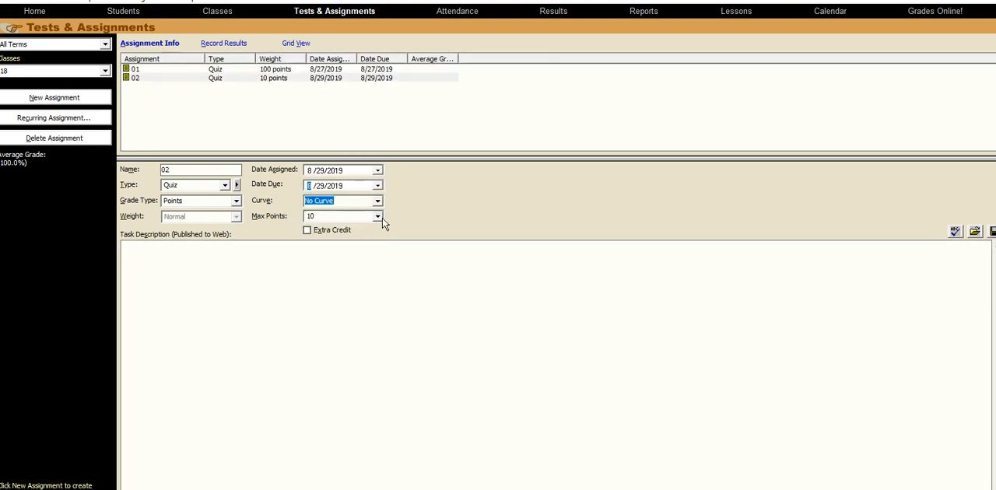
click(332, 216)
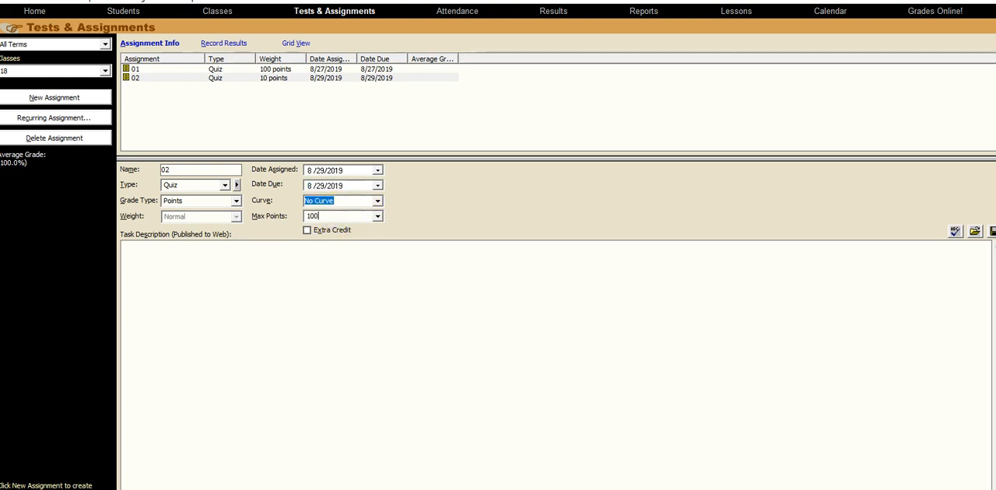
- Add an assignment named 03 with a due date of 9/3/2019 and 100 maximum points
click(74, 101)
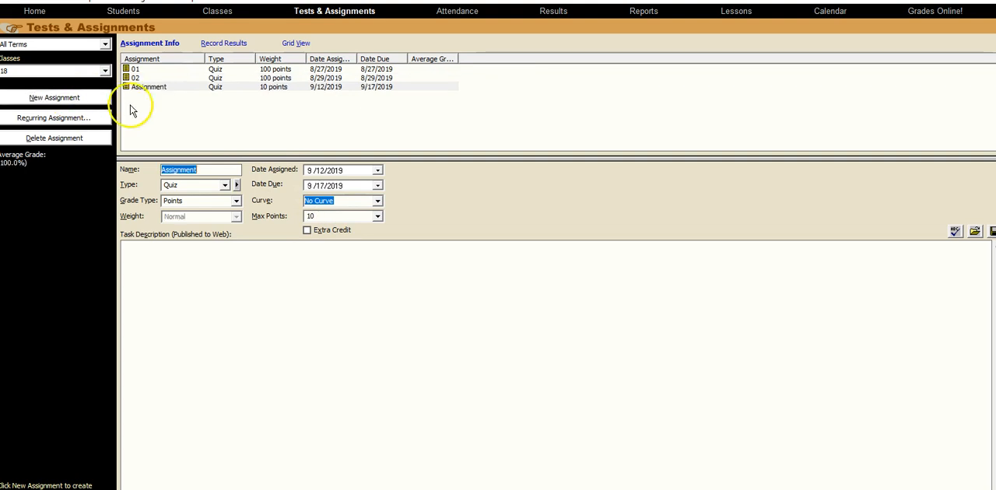
text(03)
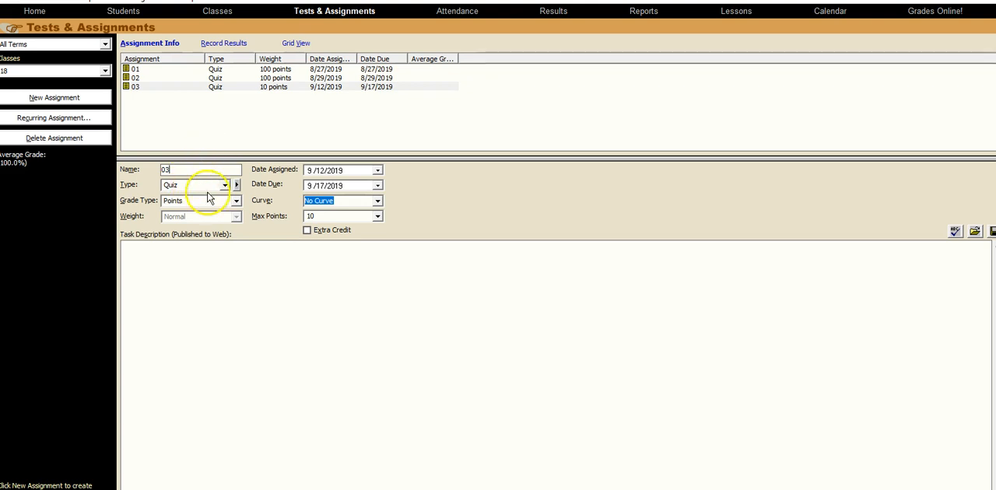
click(378, 185)
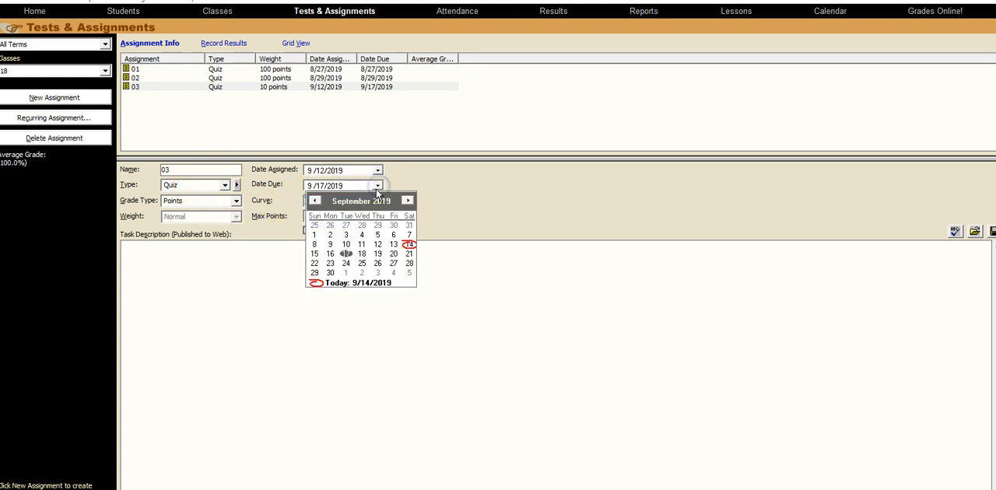
click(346, 235)
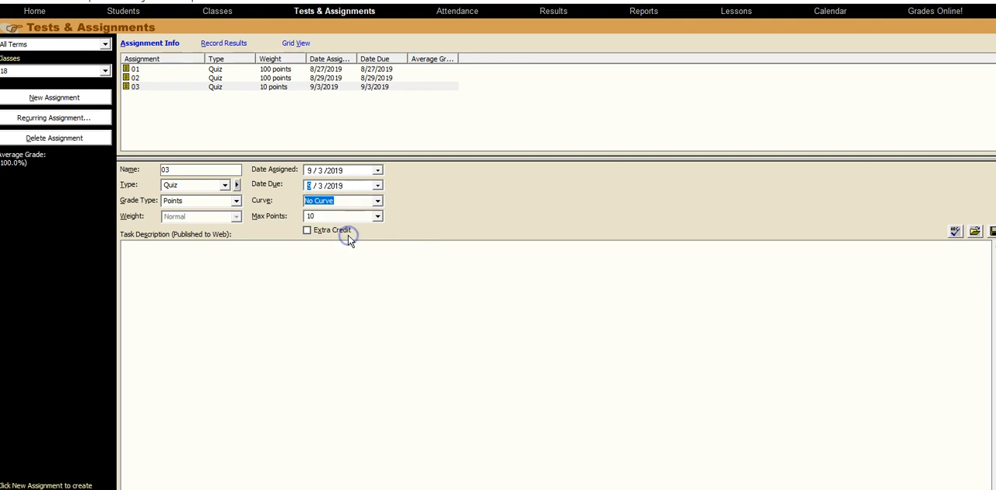
click(333, 216)
text(100)
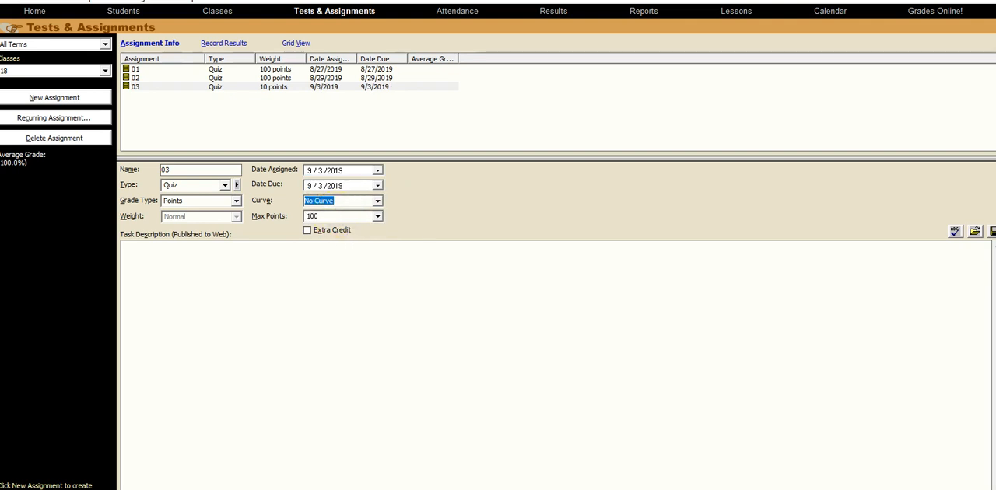
- Add an assignment named 04 with a due date of 9/5/2019 and 100 maximum points
click(61, 97)
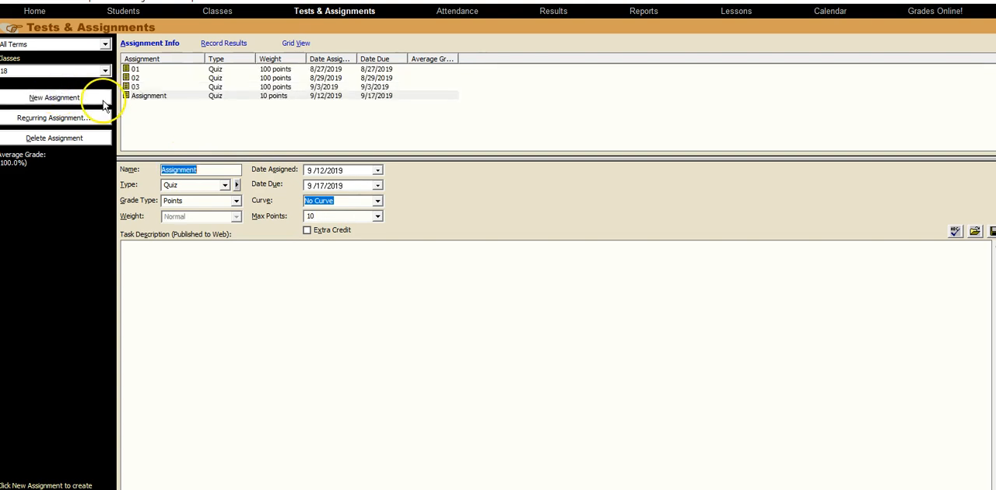
text(04)
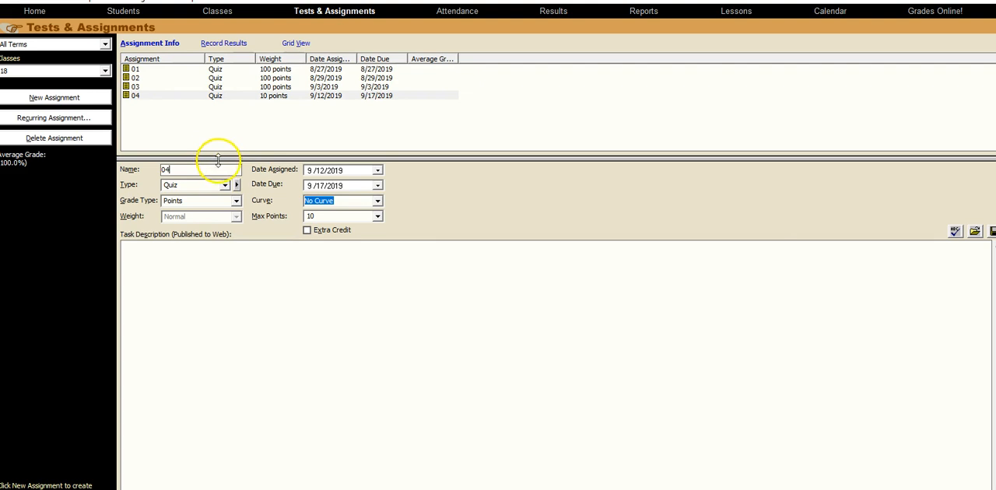
click(377, 186)
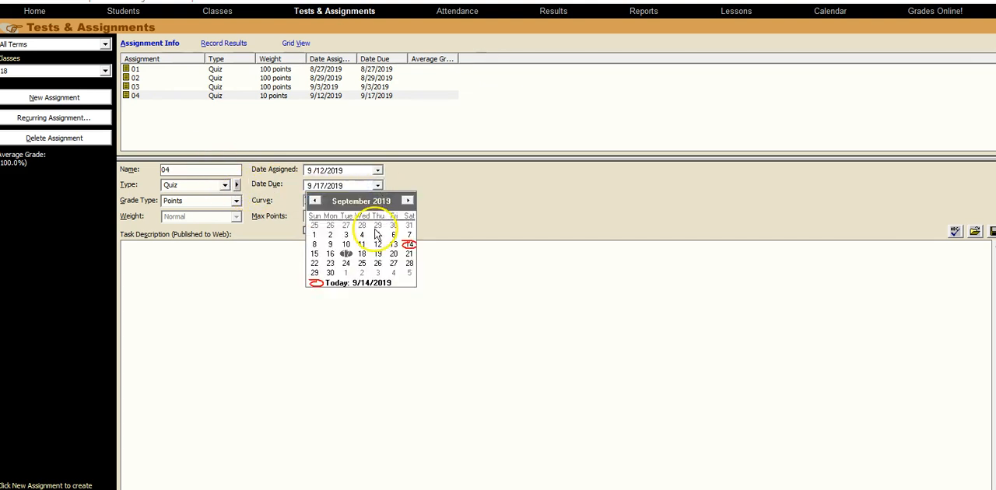
click(378, 242)
click(363, 215)
text(100)
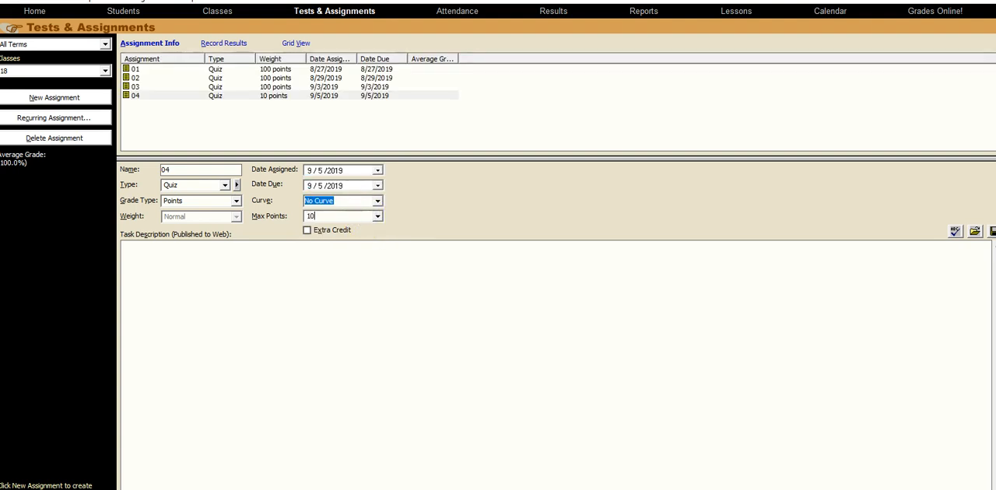
- Add an assignment named 05 with a due date of 9/12/2019 and 100 maximum points
click(73, 97)
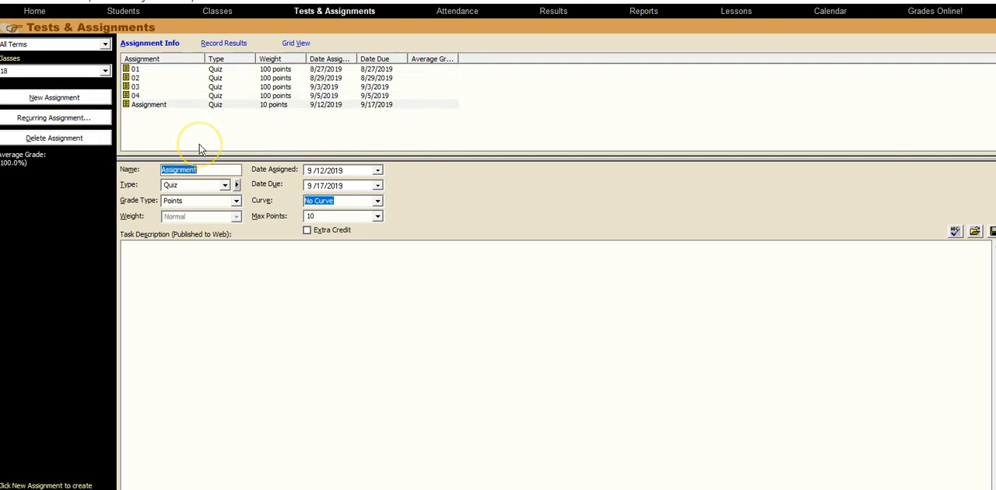
text(05)
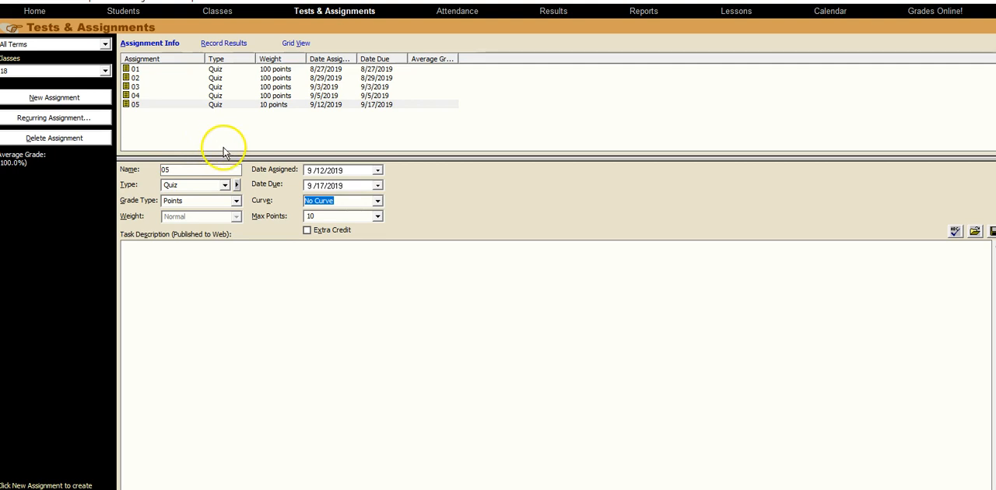
click(377, 186)
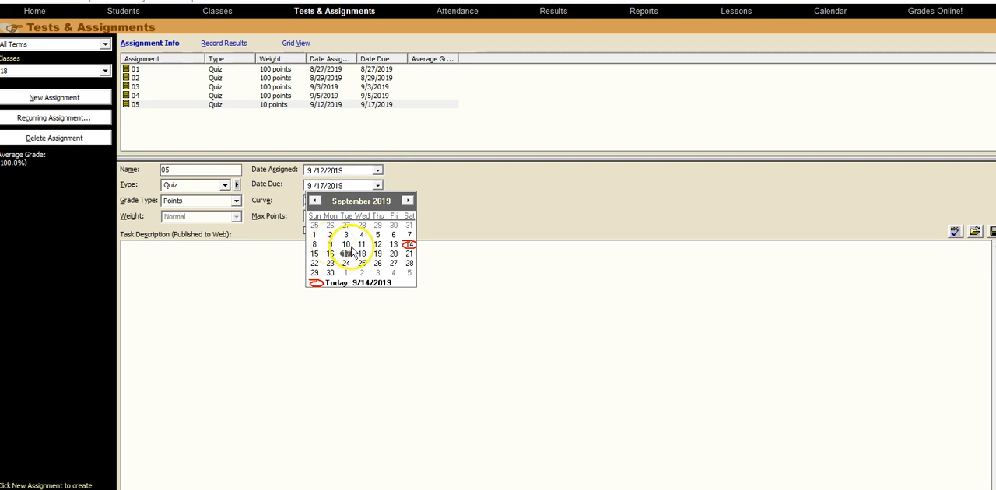
click(377, 246)
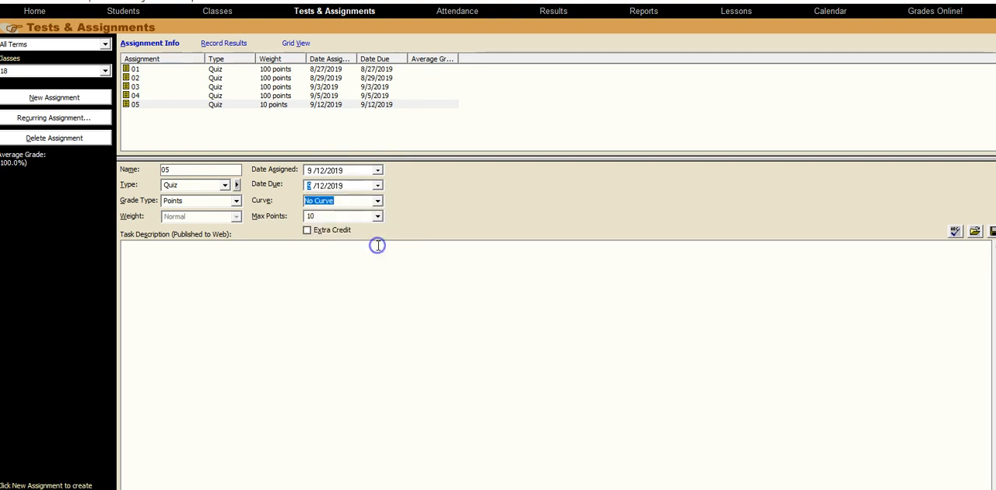
click(324, 216)
text(1)
click(315, 269)
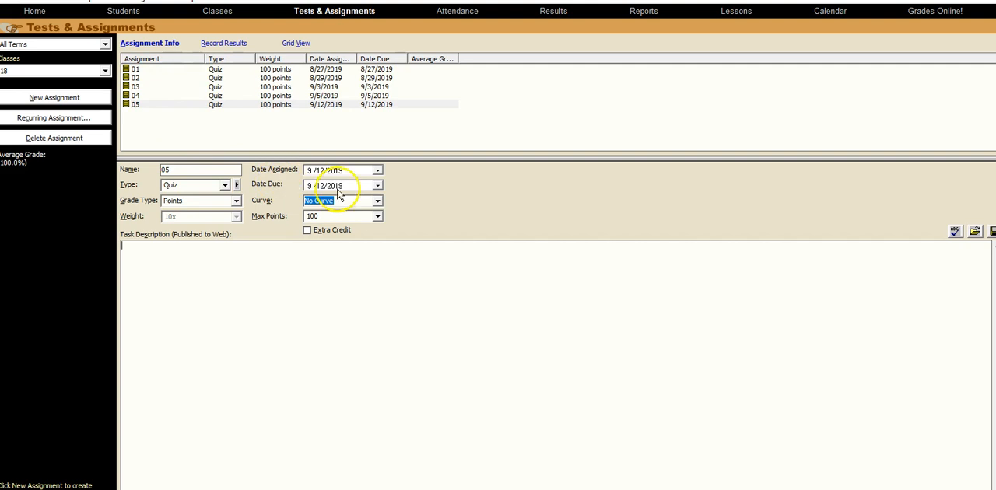
- Record quiz 01 results in the grid for the first six students: Excused, 75, 80, 45, 100 and 105
click(296, 44)
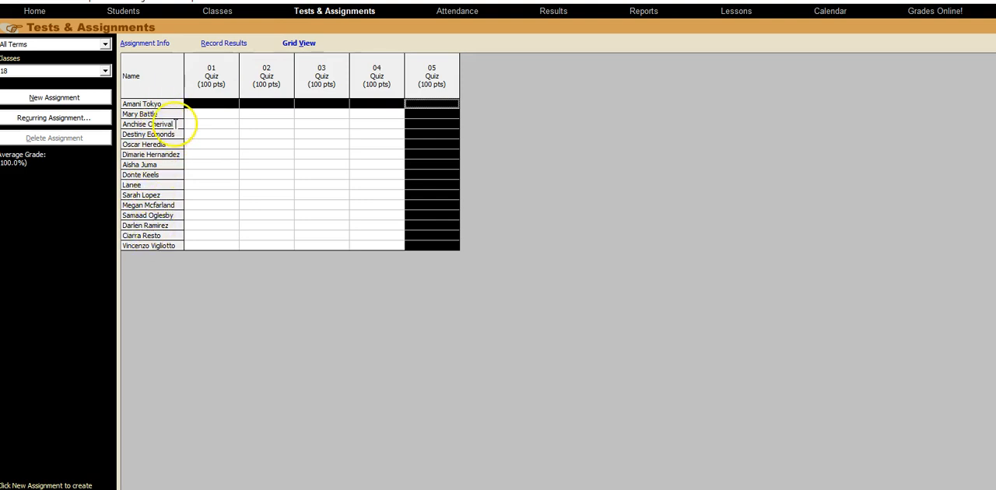
click(230, 104)
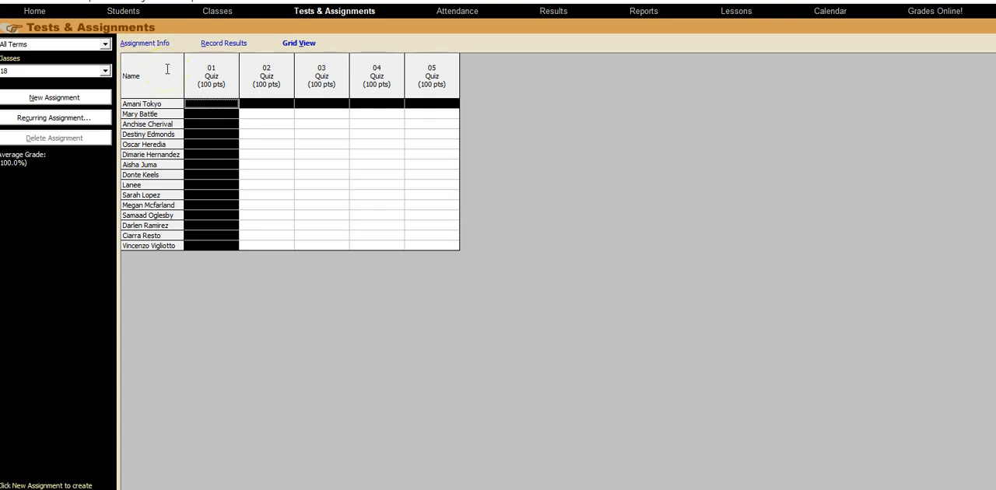
key(e)
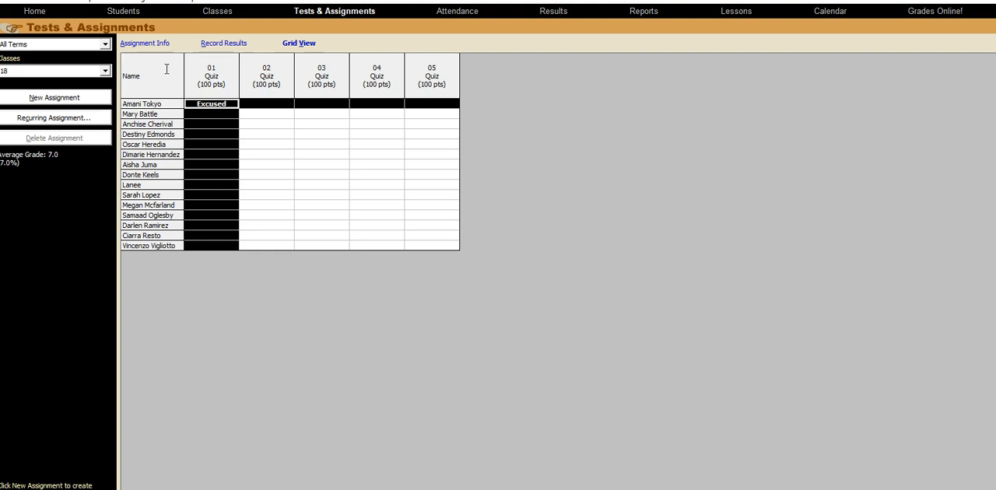
key(Return)
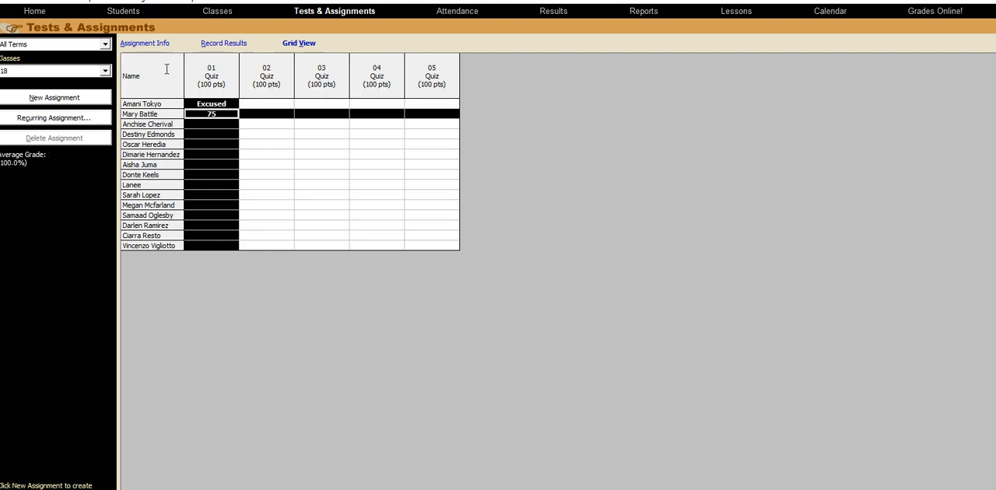
key(Return)
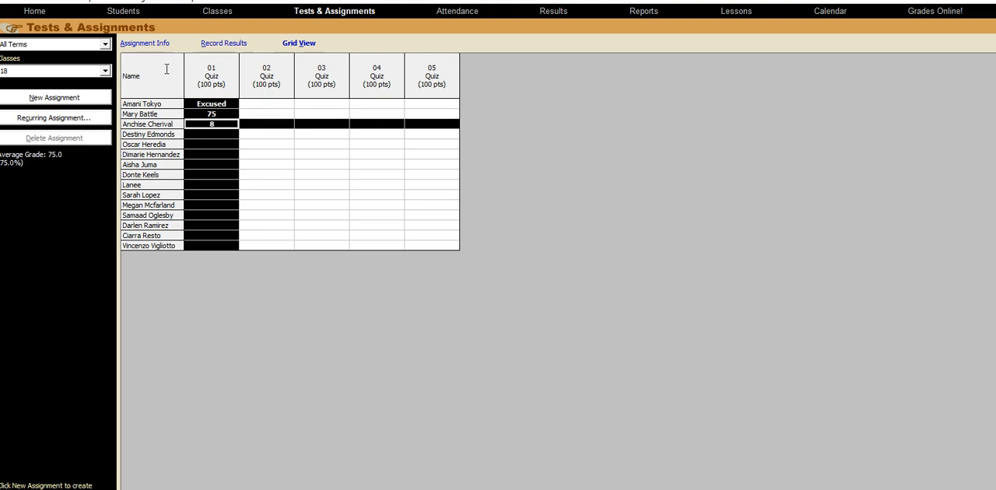
key(Return)
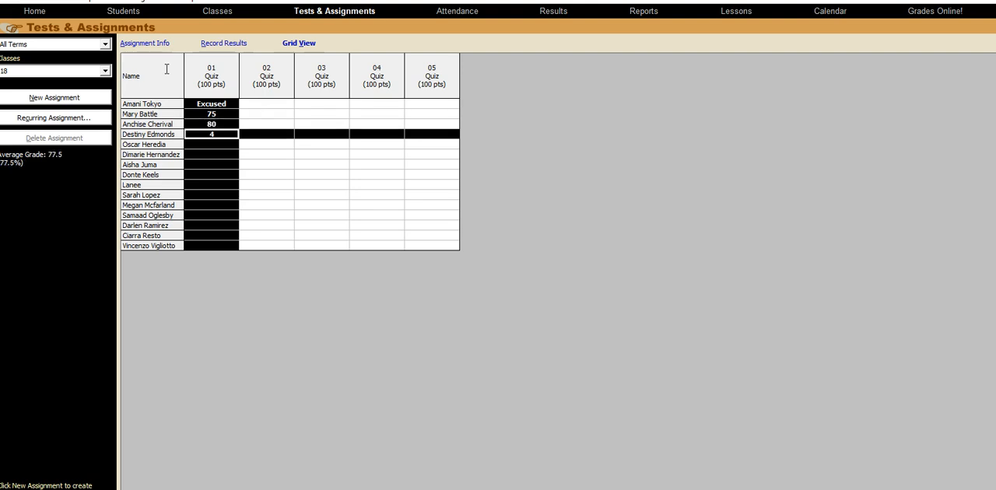
key(Return)
text(100)
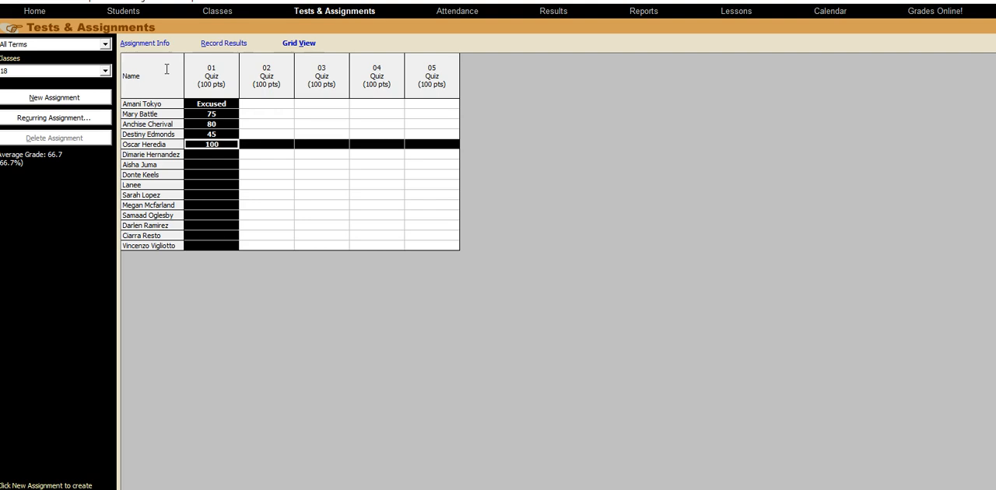
key(Return)
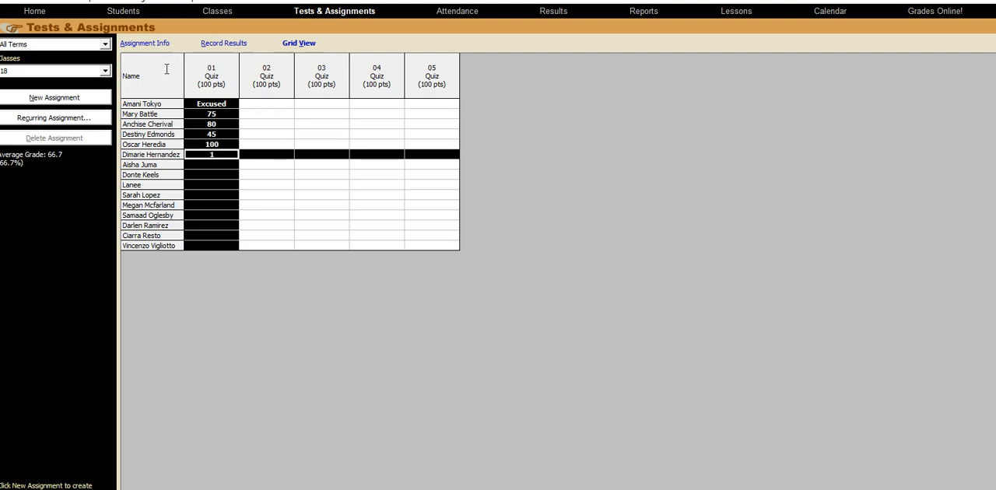
key(Return)
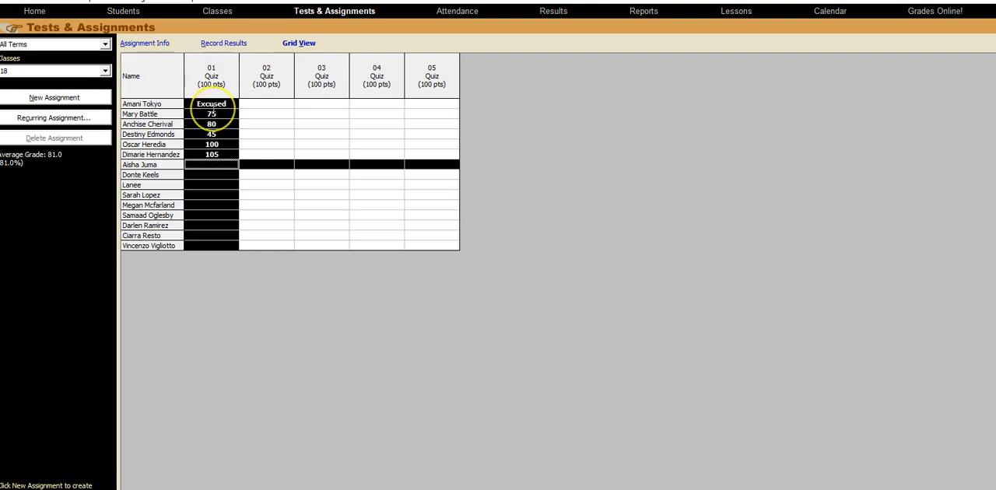
- Mark the seventh student as Excused for all five quizzes, 01 through 05
text(Excused)
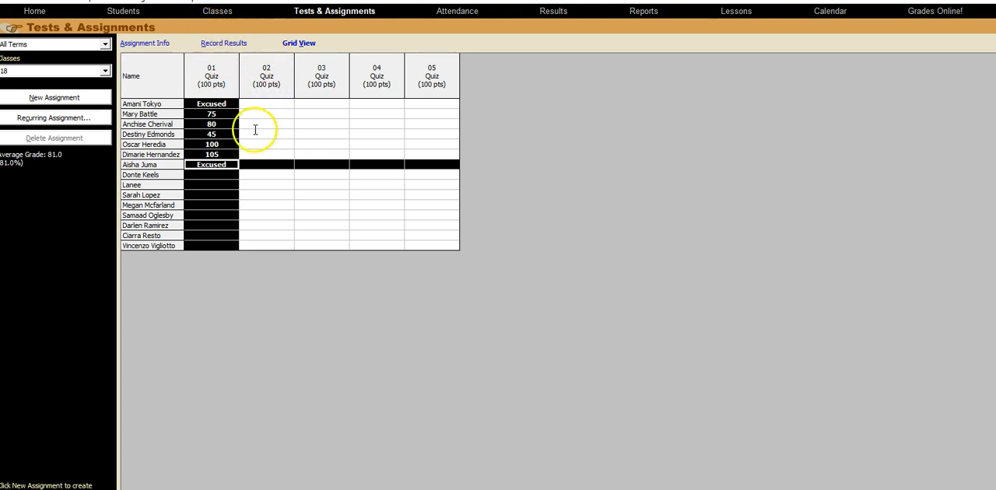
click(282, 165)
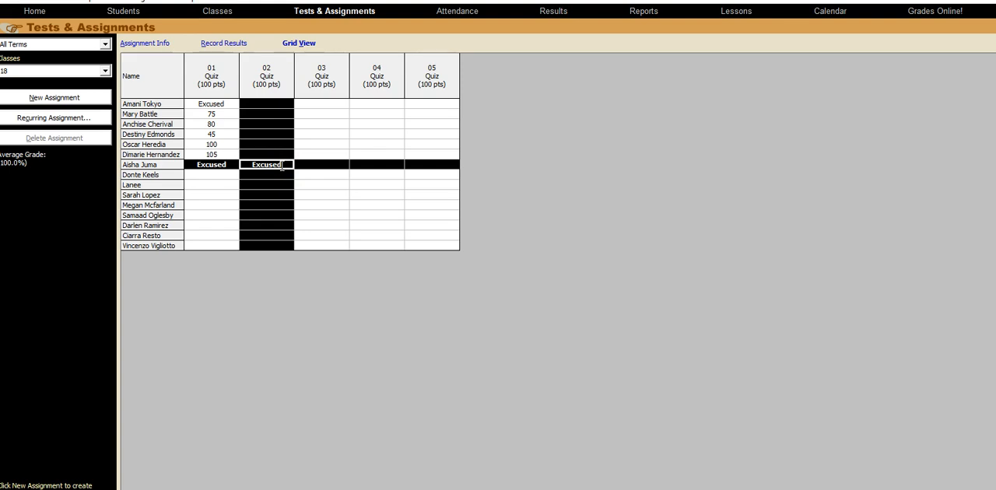
click(337, 171)
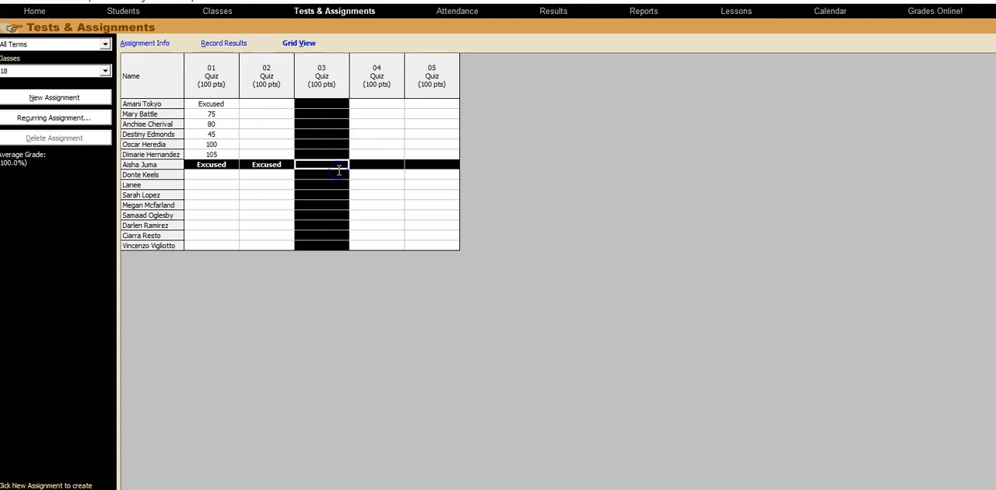
click(382, 170)
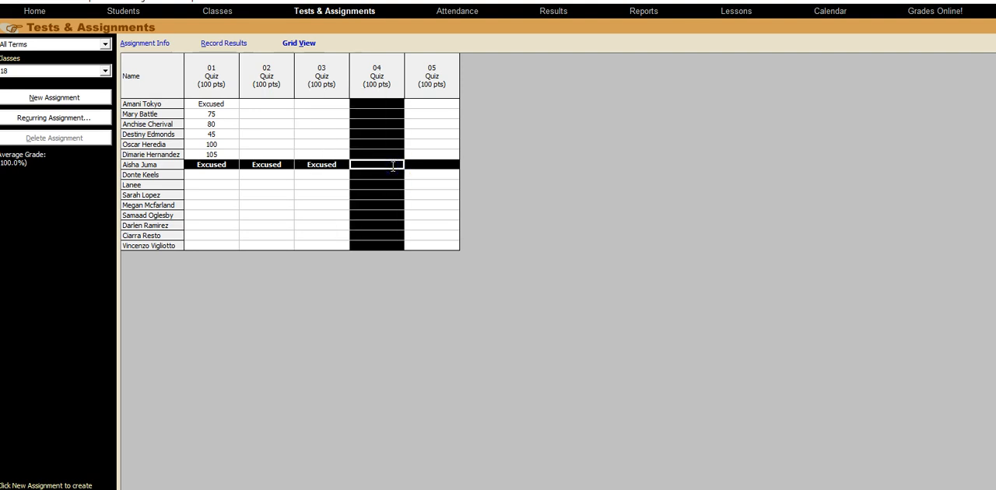
click(442, 170)
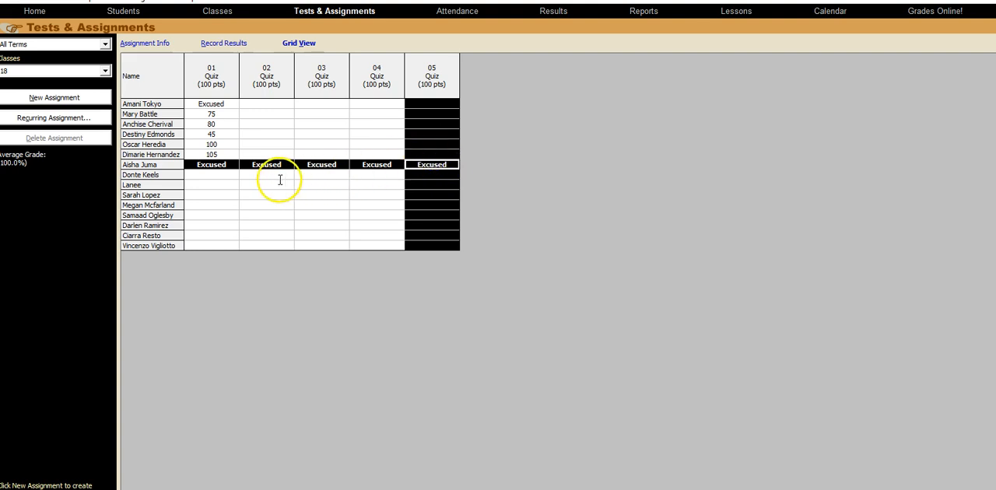
- Record quiz 01 scores for the last eight students: 25, 10, 100, 40, 45, 100, 40 and 20
click(229, 173)
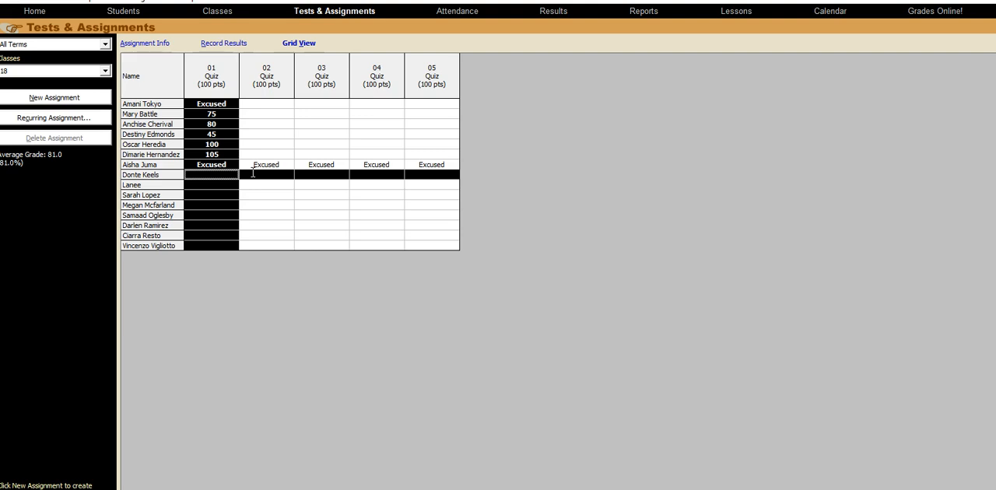
key(Return)
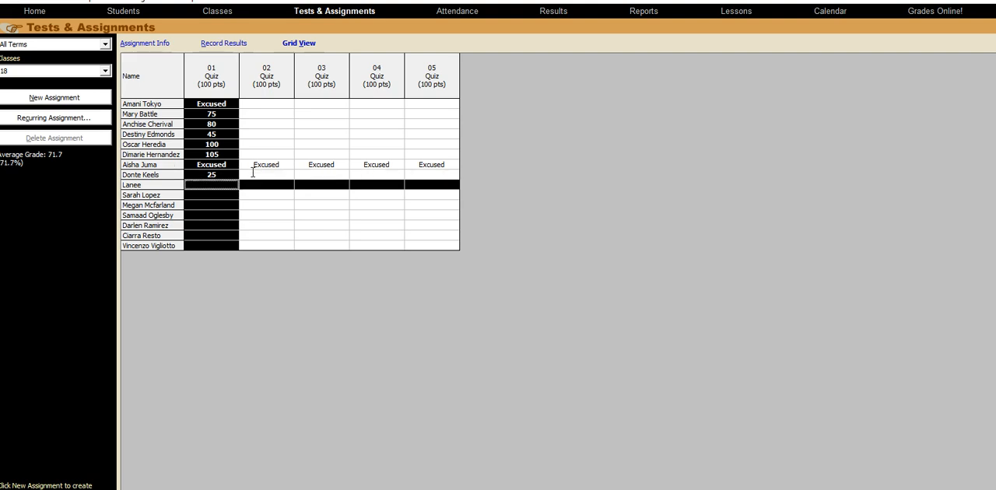
key(Return)
text(1)
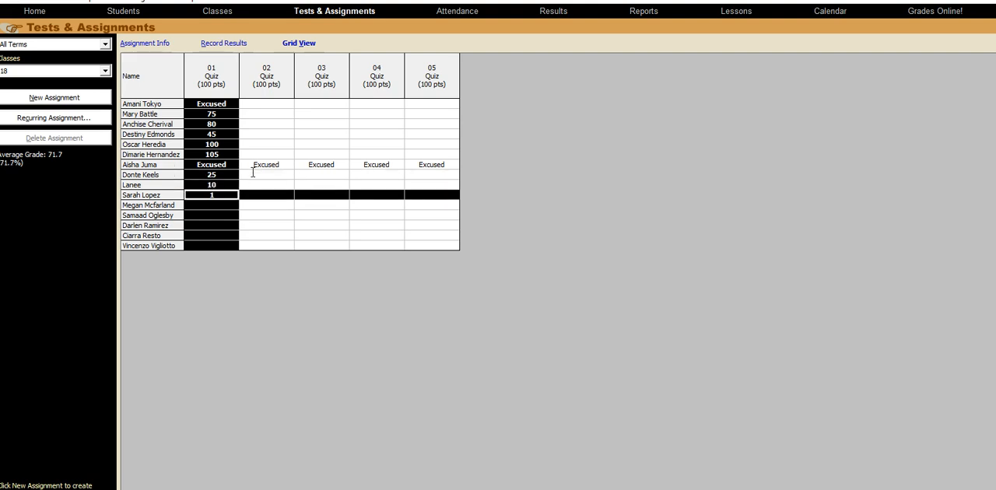
text(00)
key(Return)
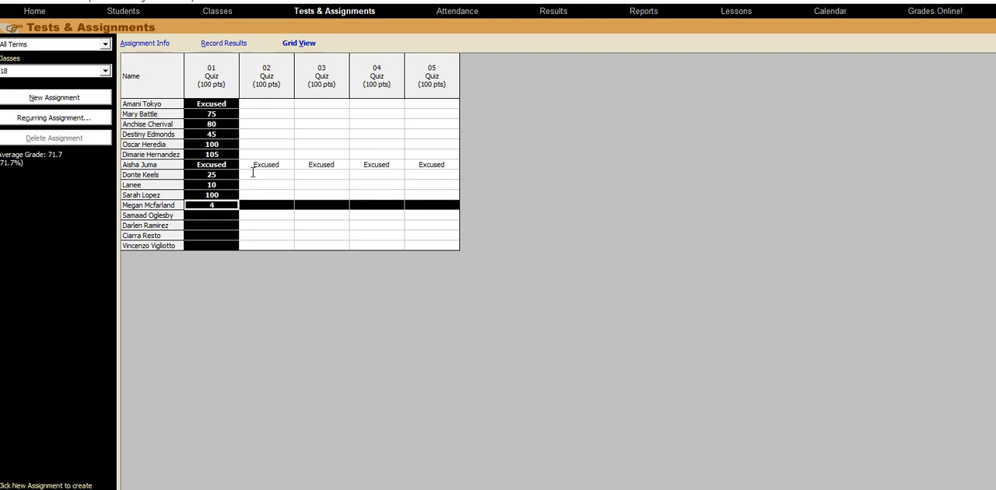
key(Return)
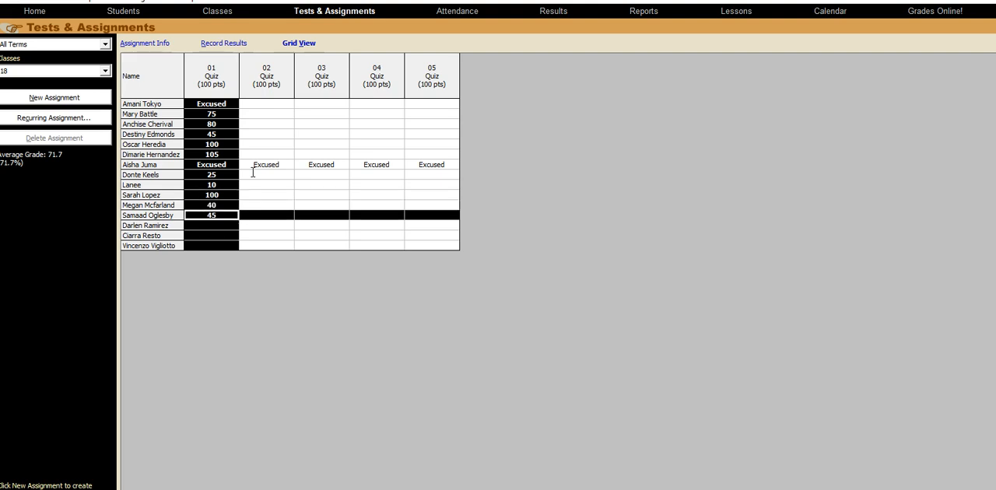
key(Return)
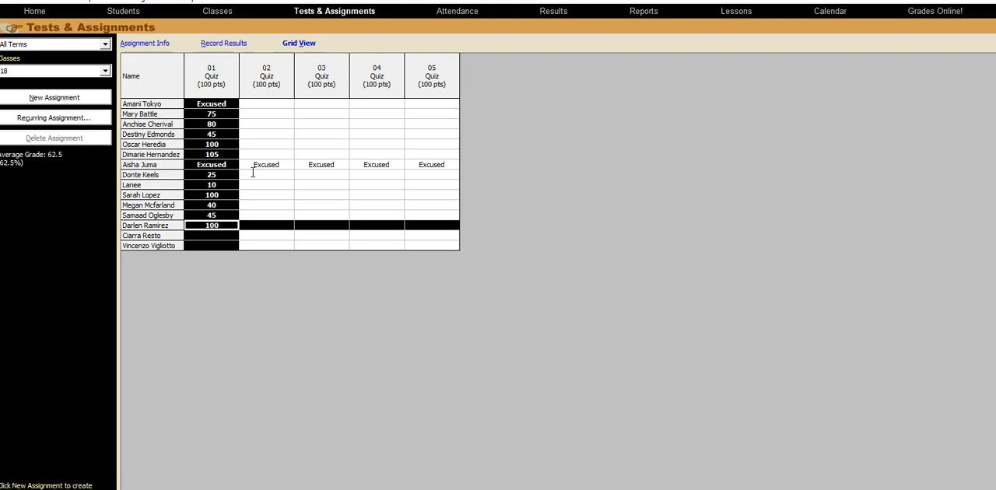
key(Return)
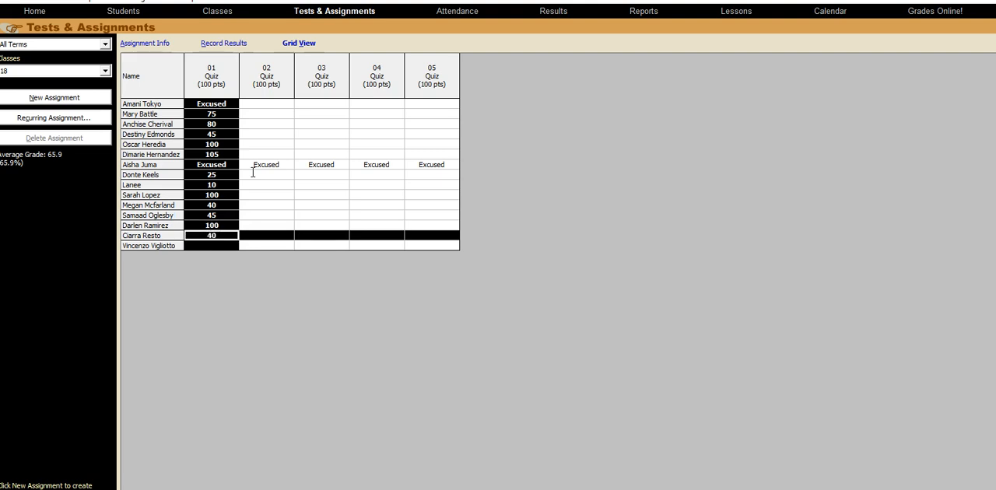
key(Return)
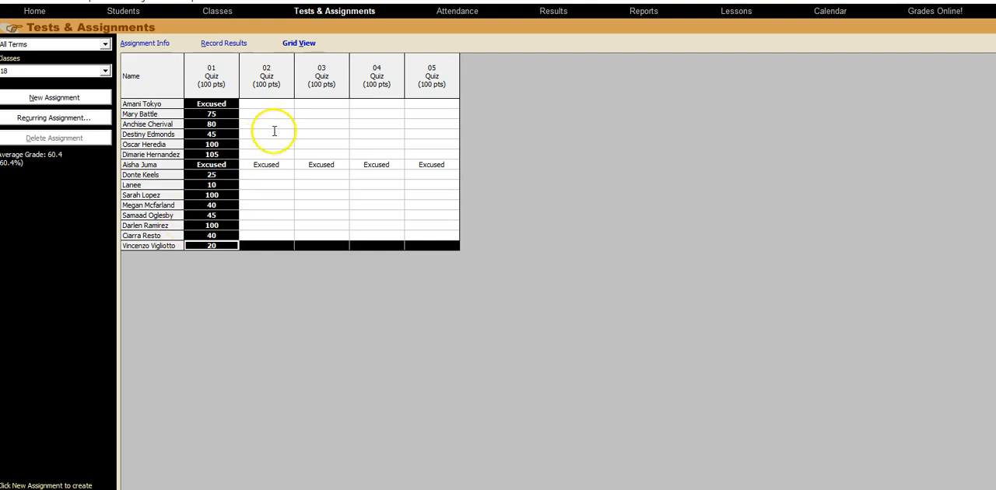
- Record quiz 02 results as Excused for the first student and 80 for the second
click(287, 104)
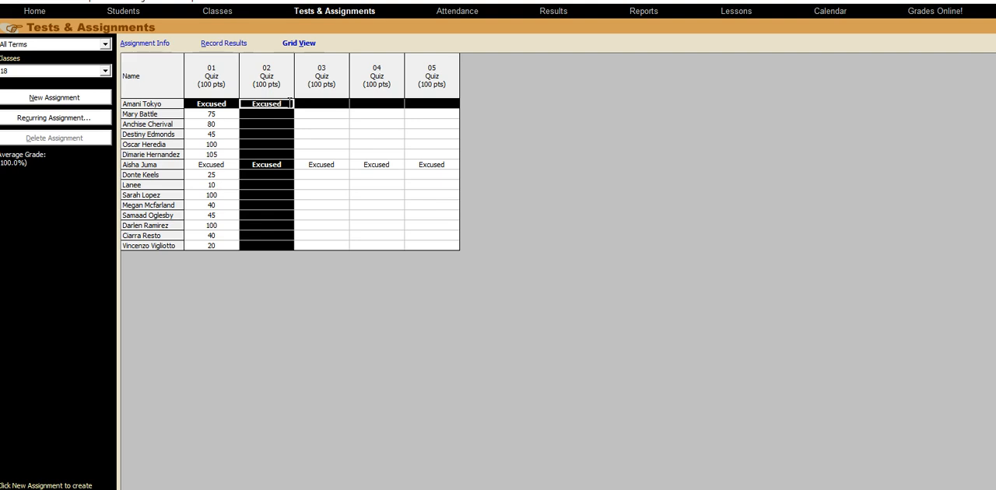
key(Return)
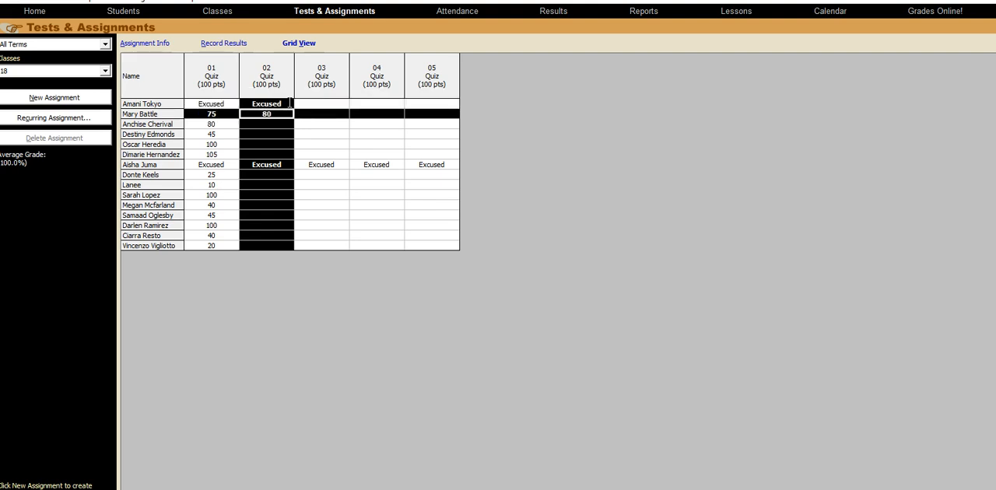
key(Return)
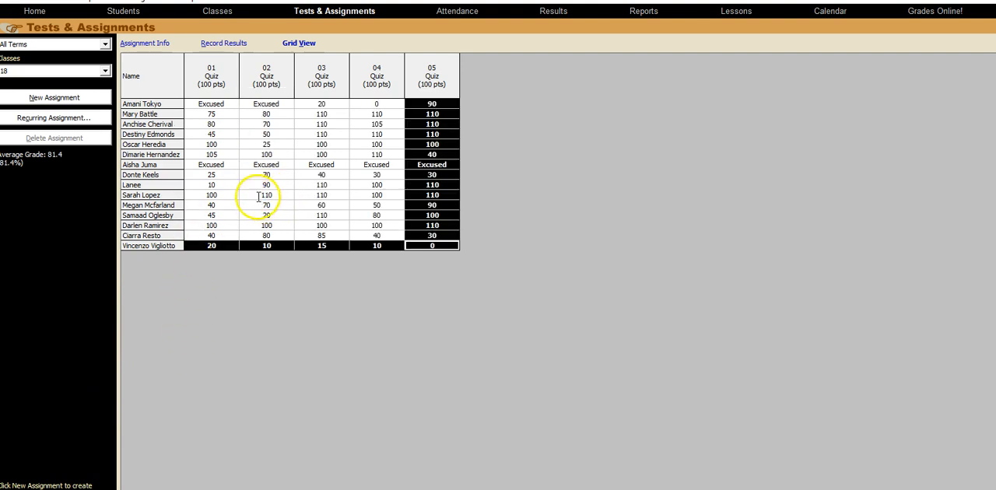
- Sort the grid by each quiz in turn to compare scores and class averages, and view the class's overall results
click(230, 103)
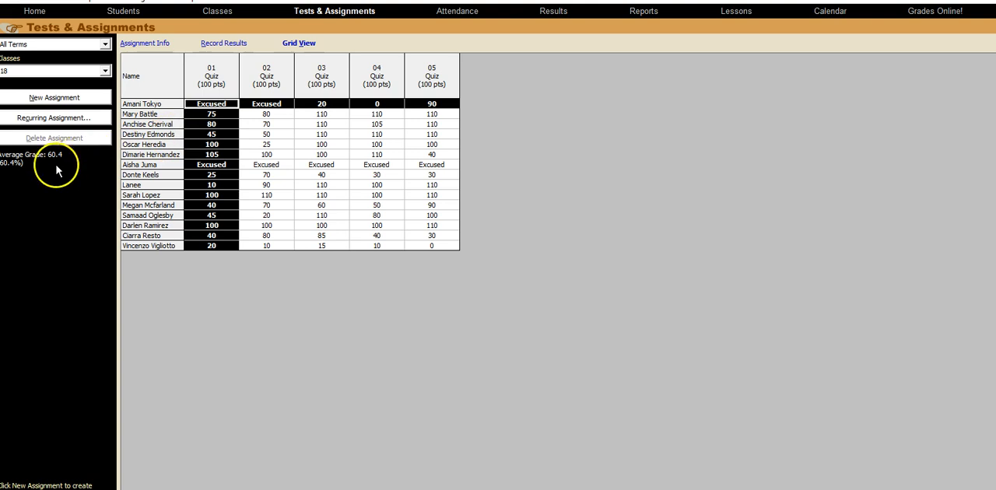
click(285, 84)
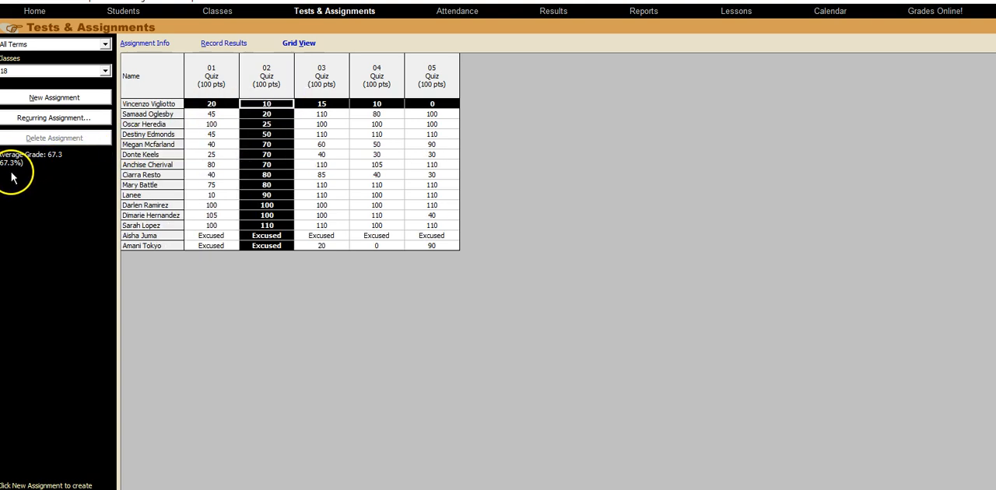
click(342, 84)
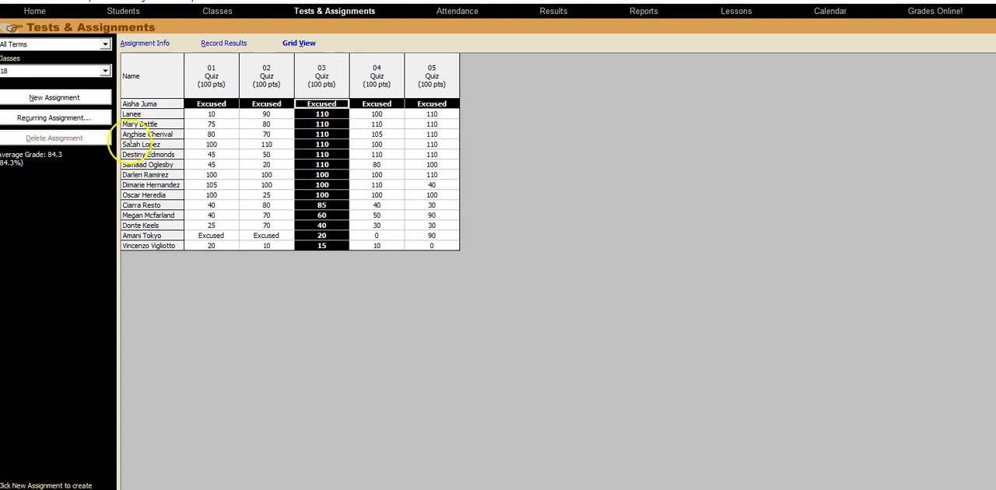
click(391, 87)
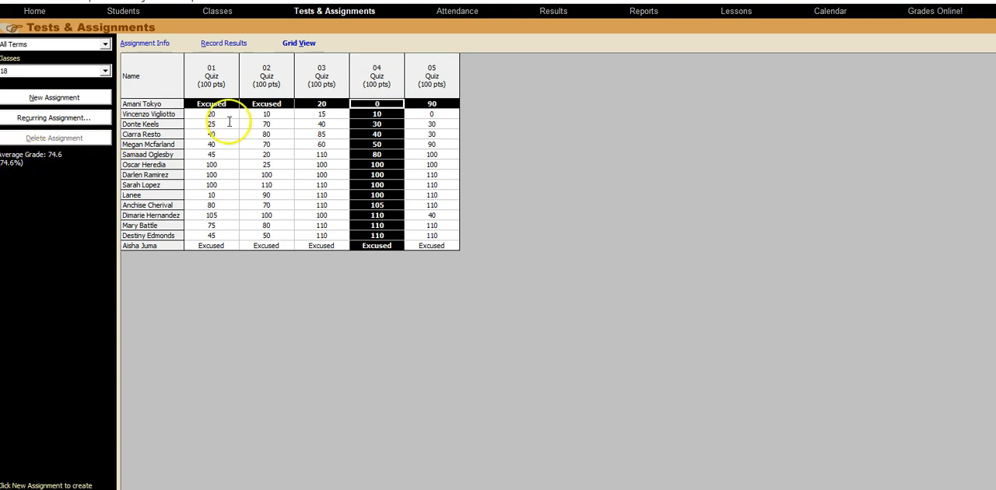
click(444, 88)
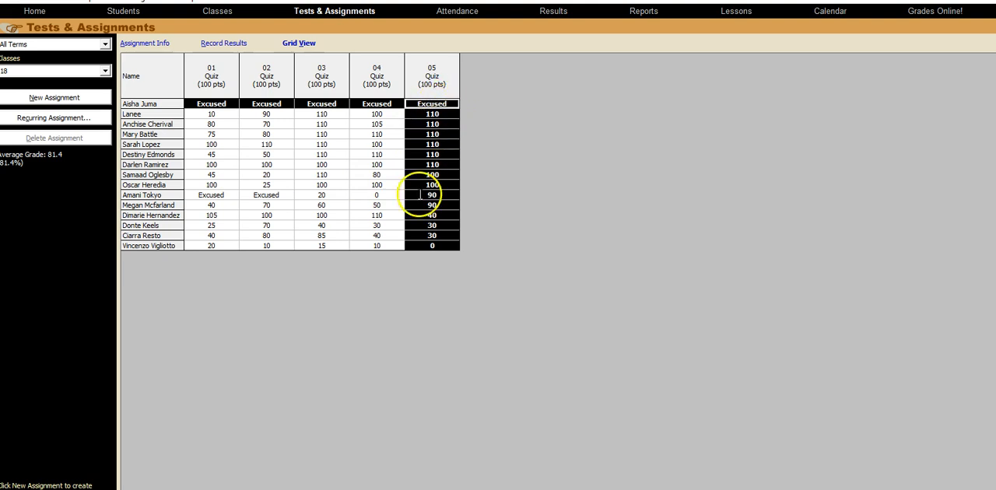
click(165, 88)
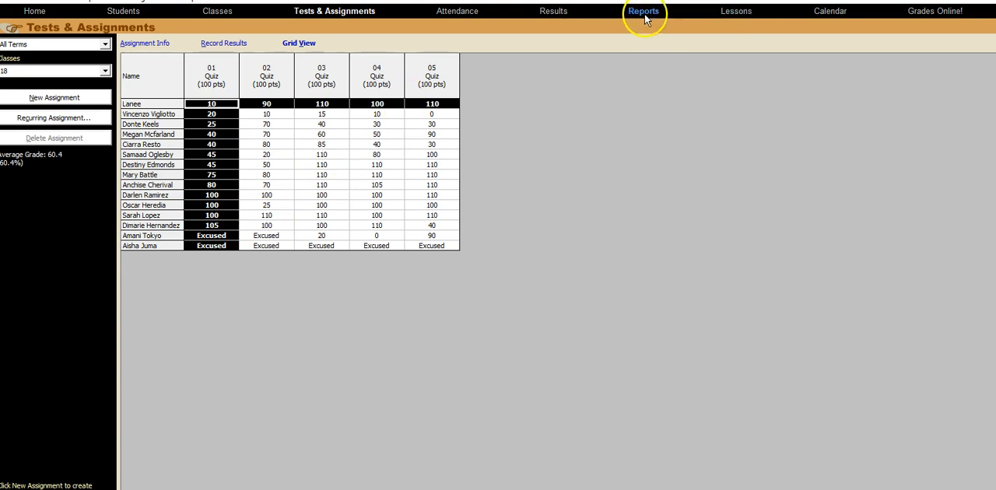
click(554, 11)
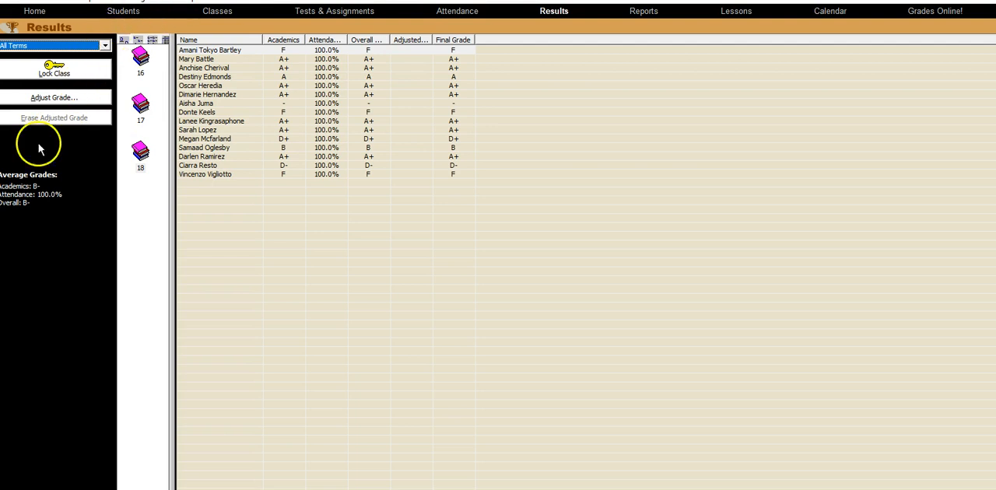
- Select the Class Grades & Percent report from the available reports
click(643, 11)
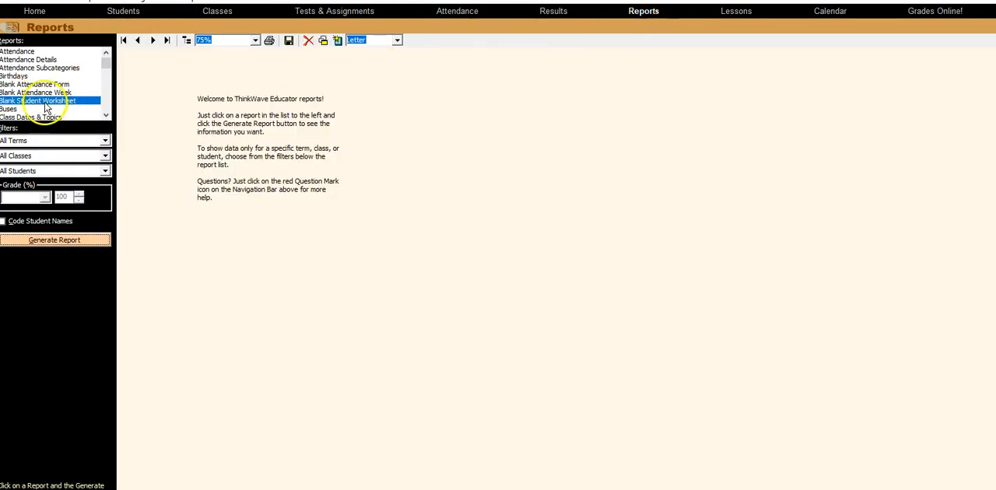
click(105, 115)
click(105, 115)
click(105, 115)
click(105, 115)
click(105, 115)
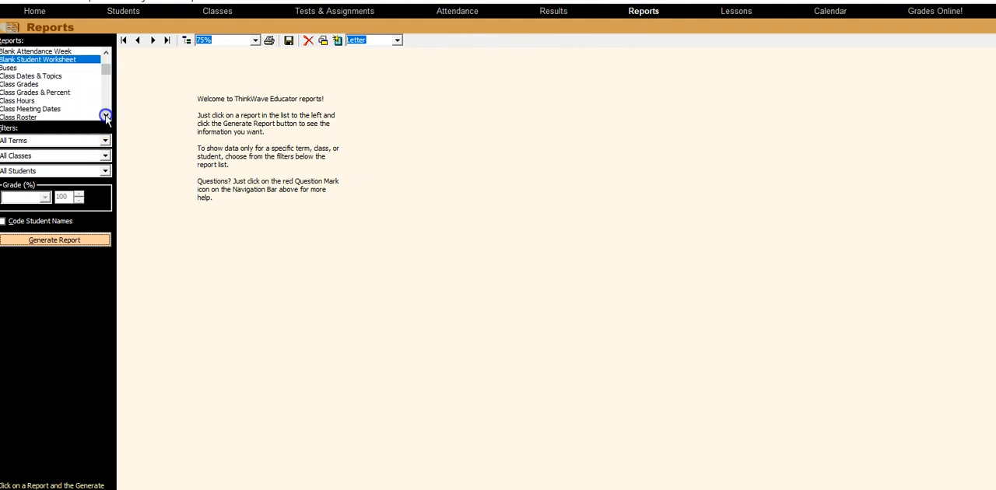
click(27, 92)
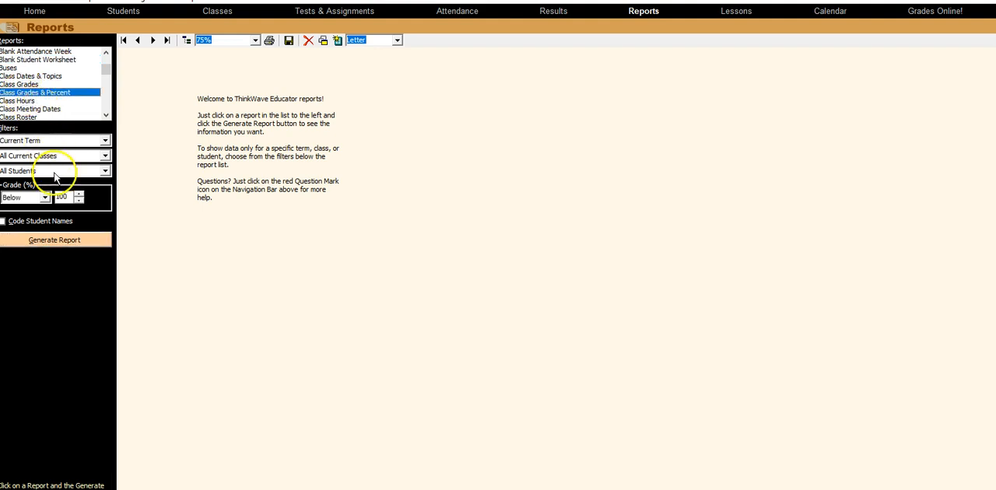
- Generate the Class Grades & Percent report for the current term, covering all current classes and all students
click(53, 240)
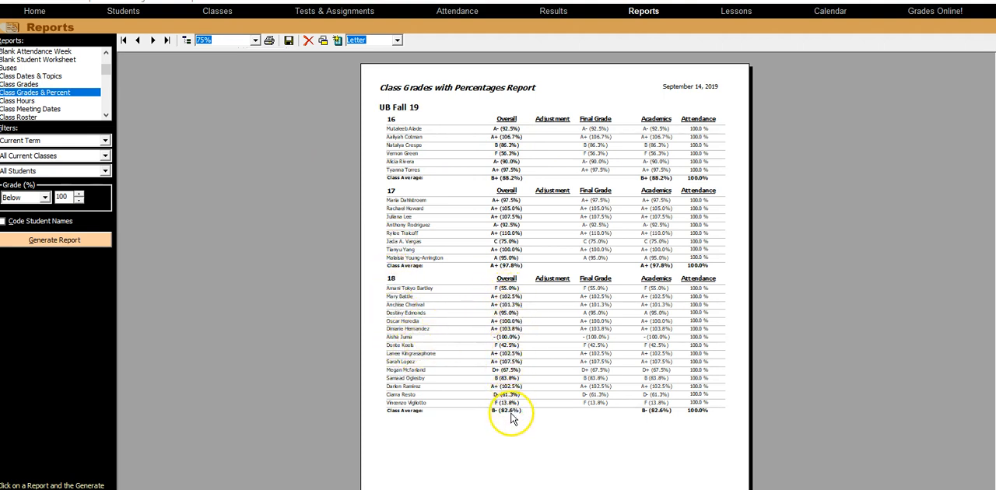
click(501, 265)
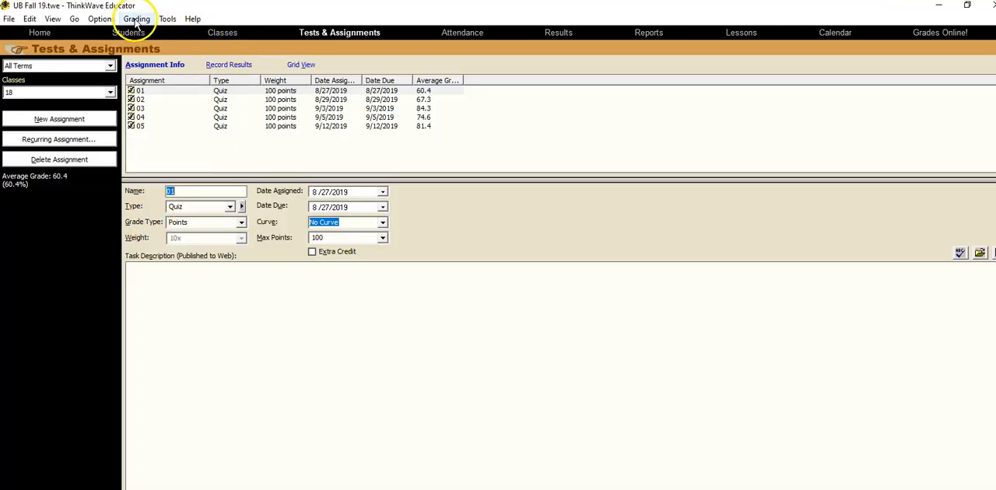
- Review the throw-out rule for quizzes in the advanced global grading options while class 18 is selected
click(136, 20)
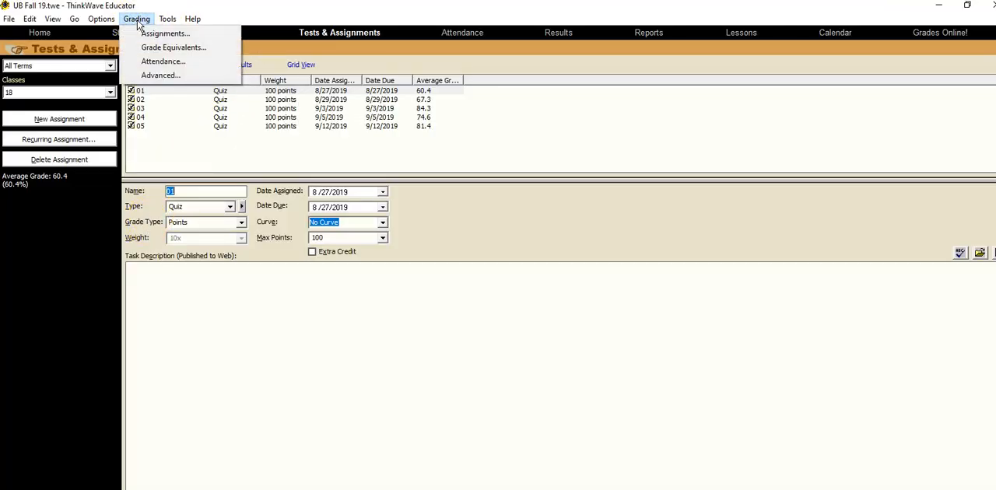
click(161, 75)
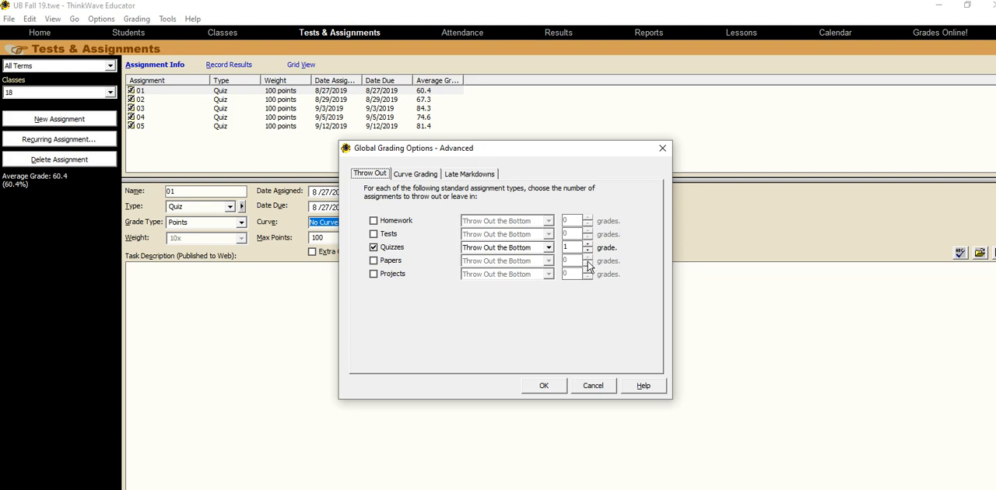
click(544, 386)
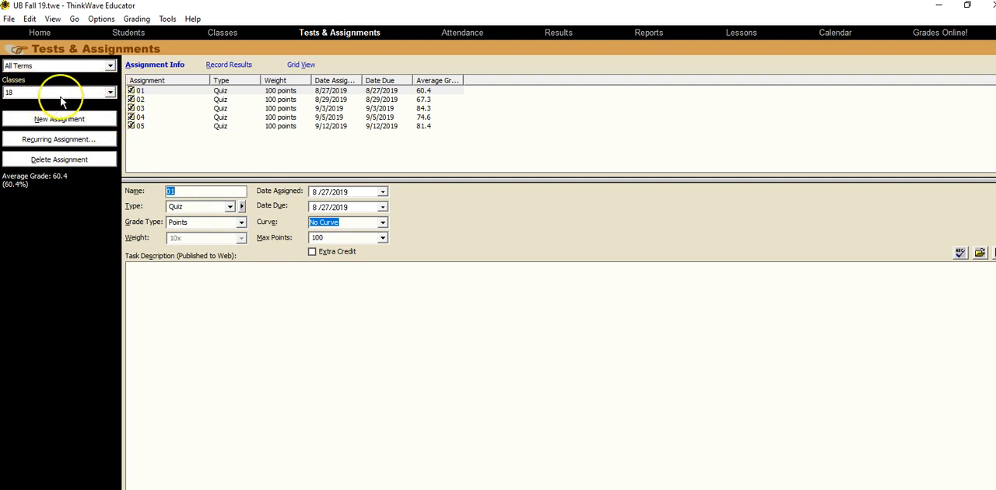
- Switch the assignments to class 17 and check the quiz throw-out rule in the advanced global grading options
click(110, 92)
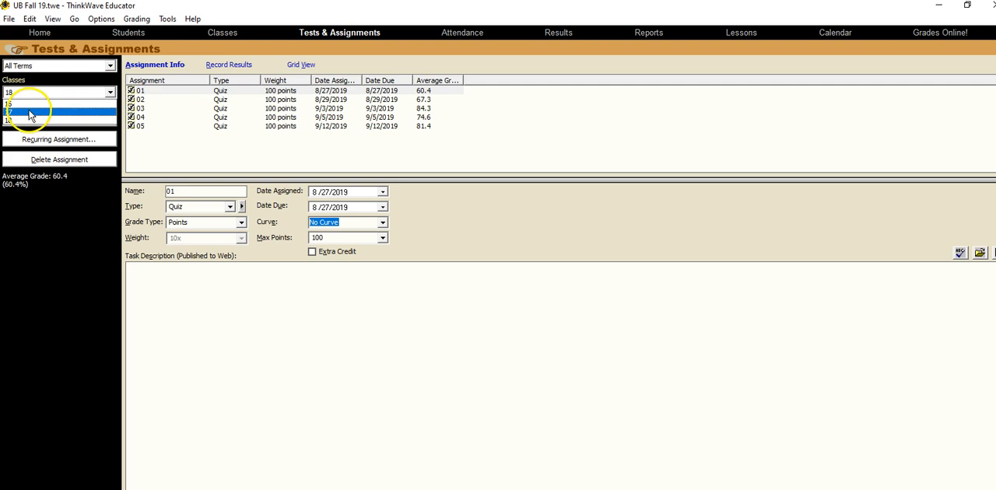
click(29, 112)
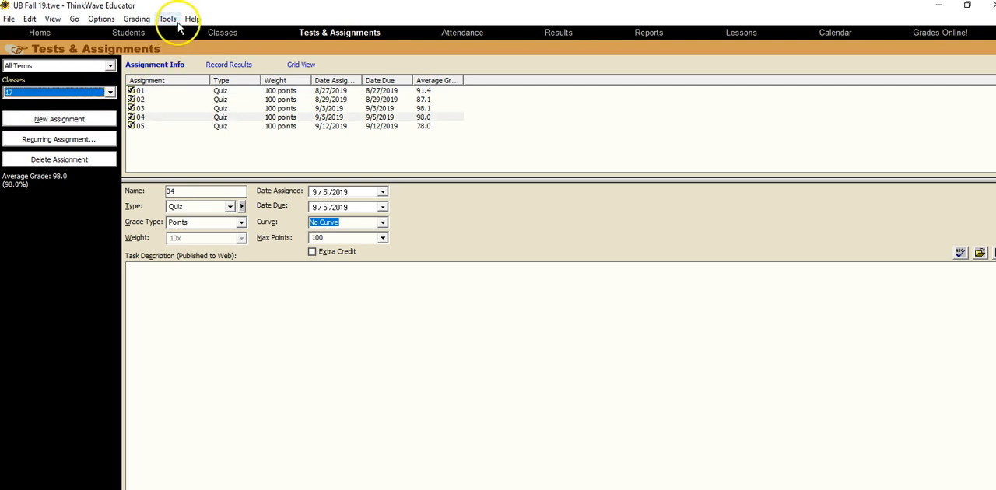
click(141, 21)
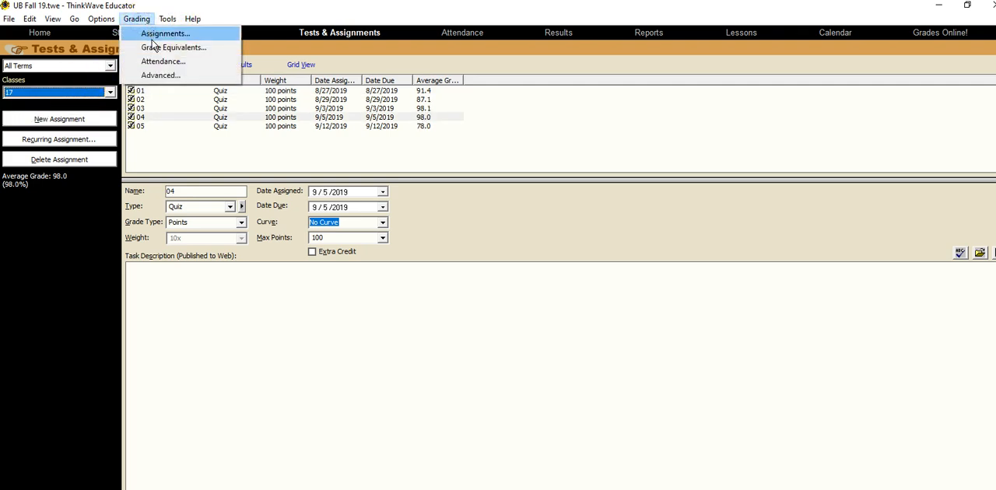
click(152, 74)
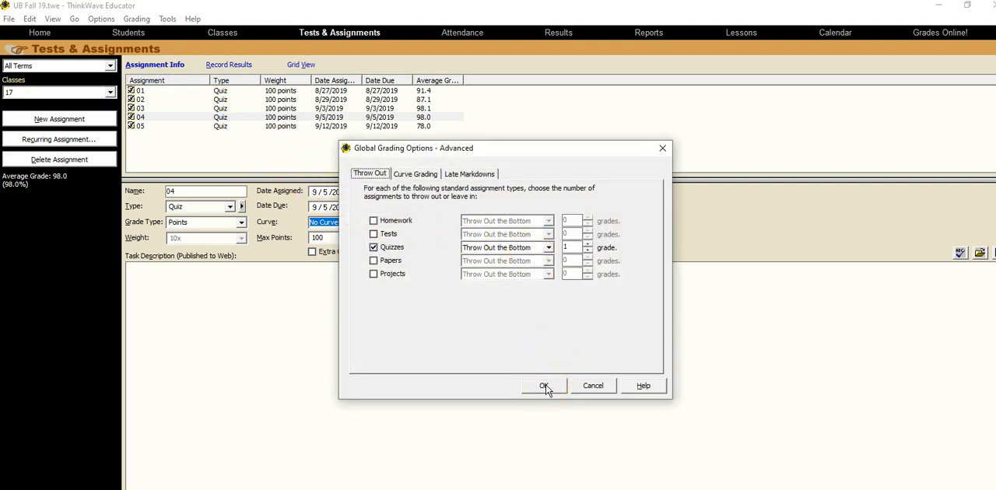
click(544, 387)
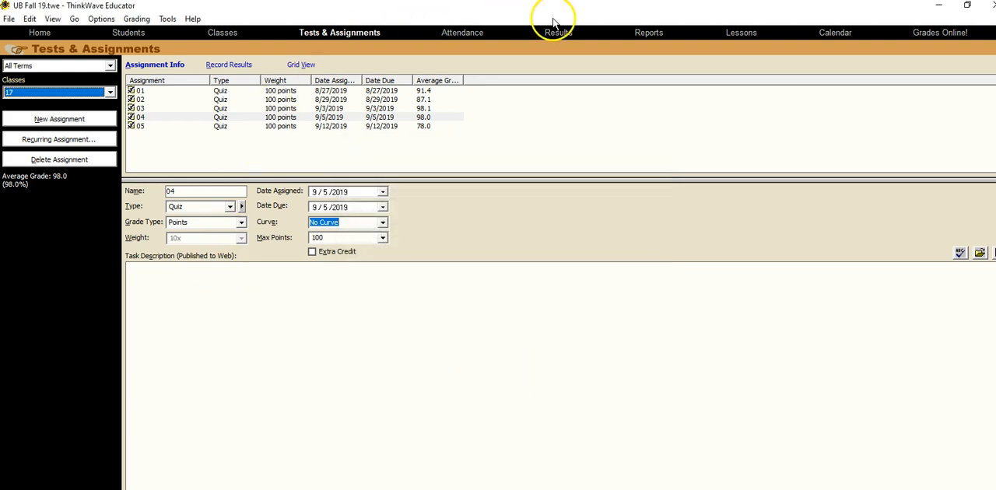
- Generate the Class Grades & Percent report again for all current classes, and view class 17's quiz results in the grid
click(648, 35)
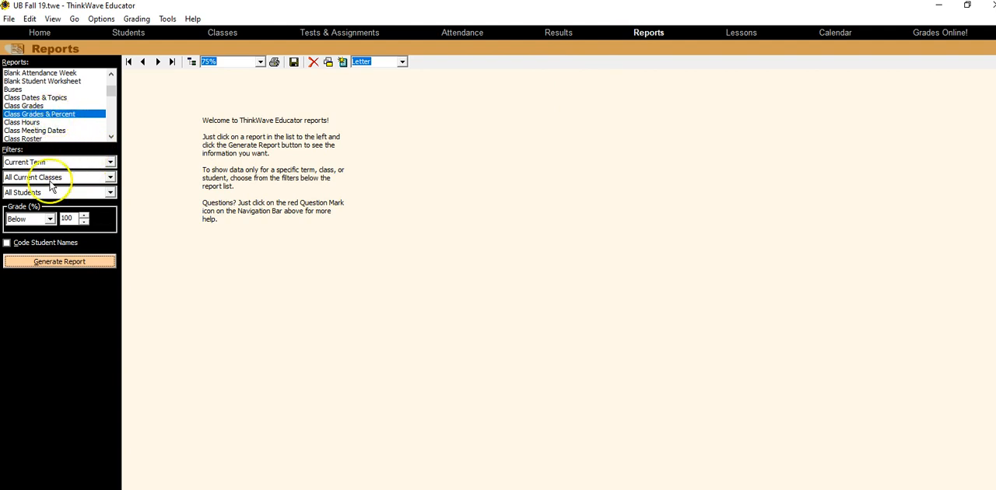
click(60, 262)
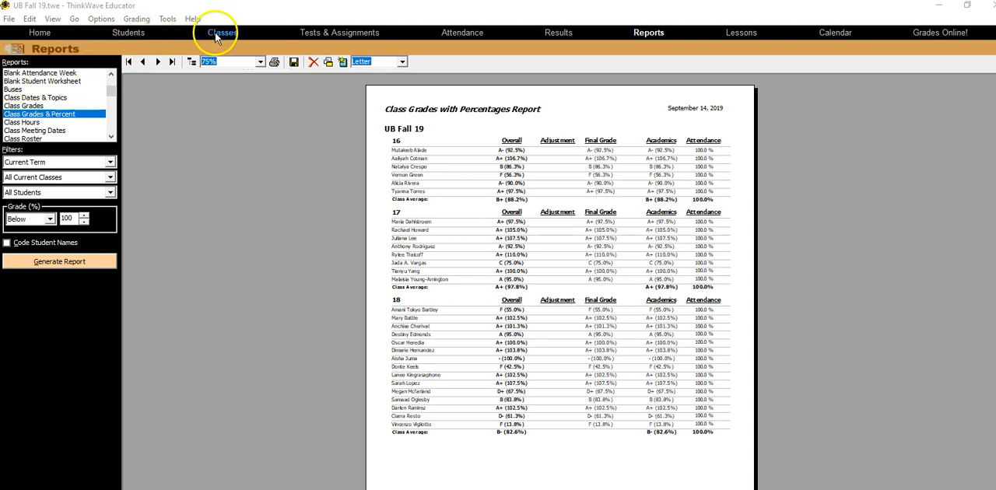
click(340, 33)
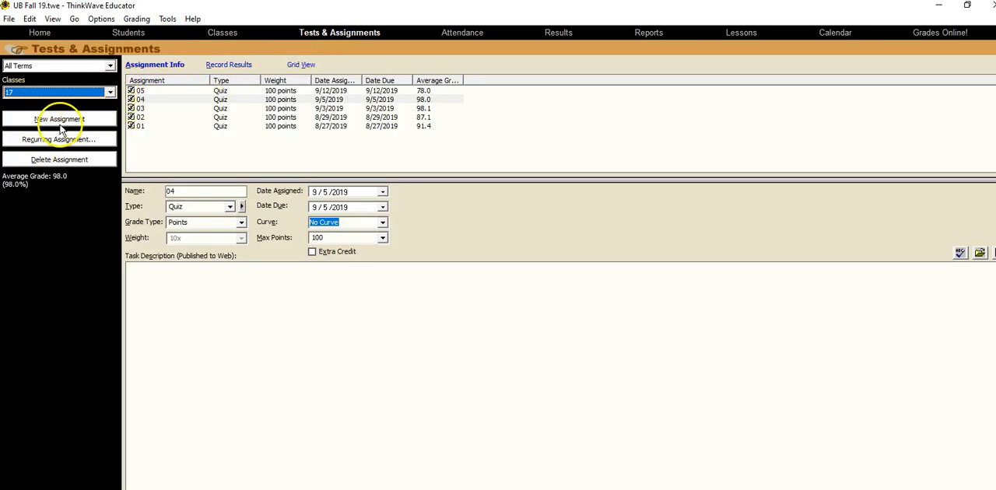
click(301, 64)
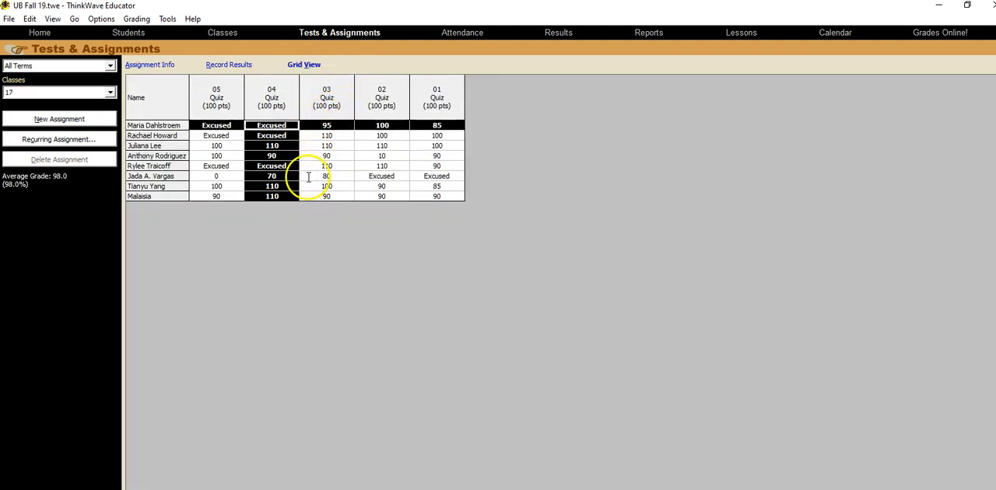